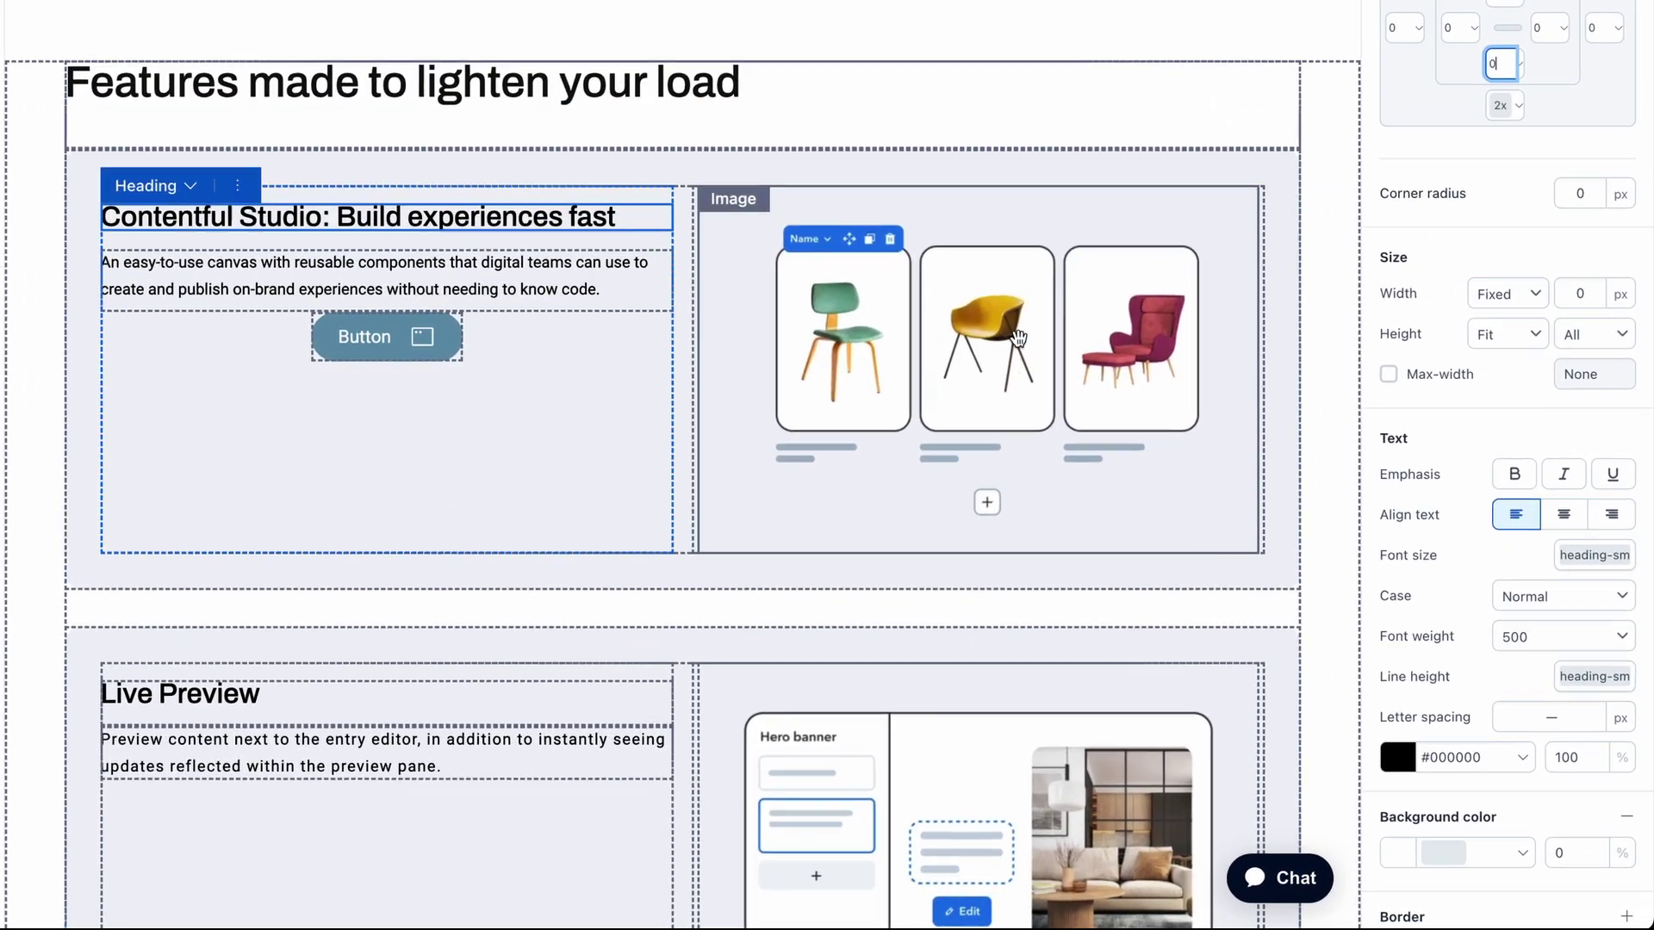
- Give the 'Features made to lighten your load' heading 31px size, uppercase case and tertiary colour
{"action": "left_click", "coordinate": [1603, 590]}
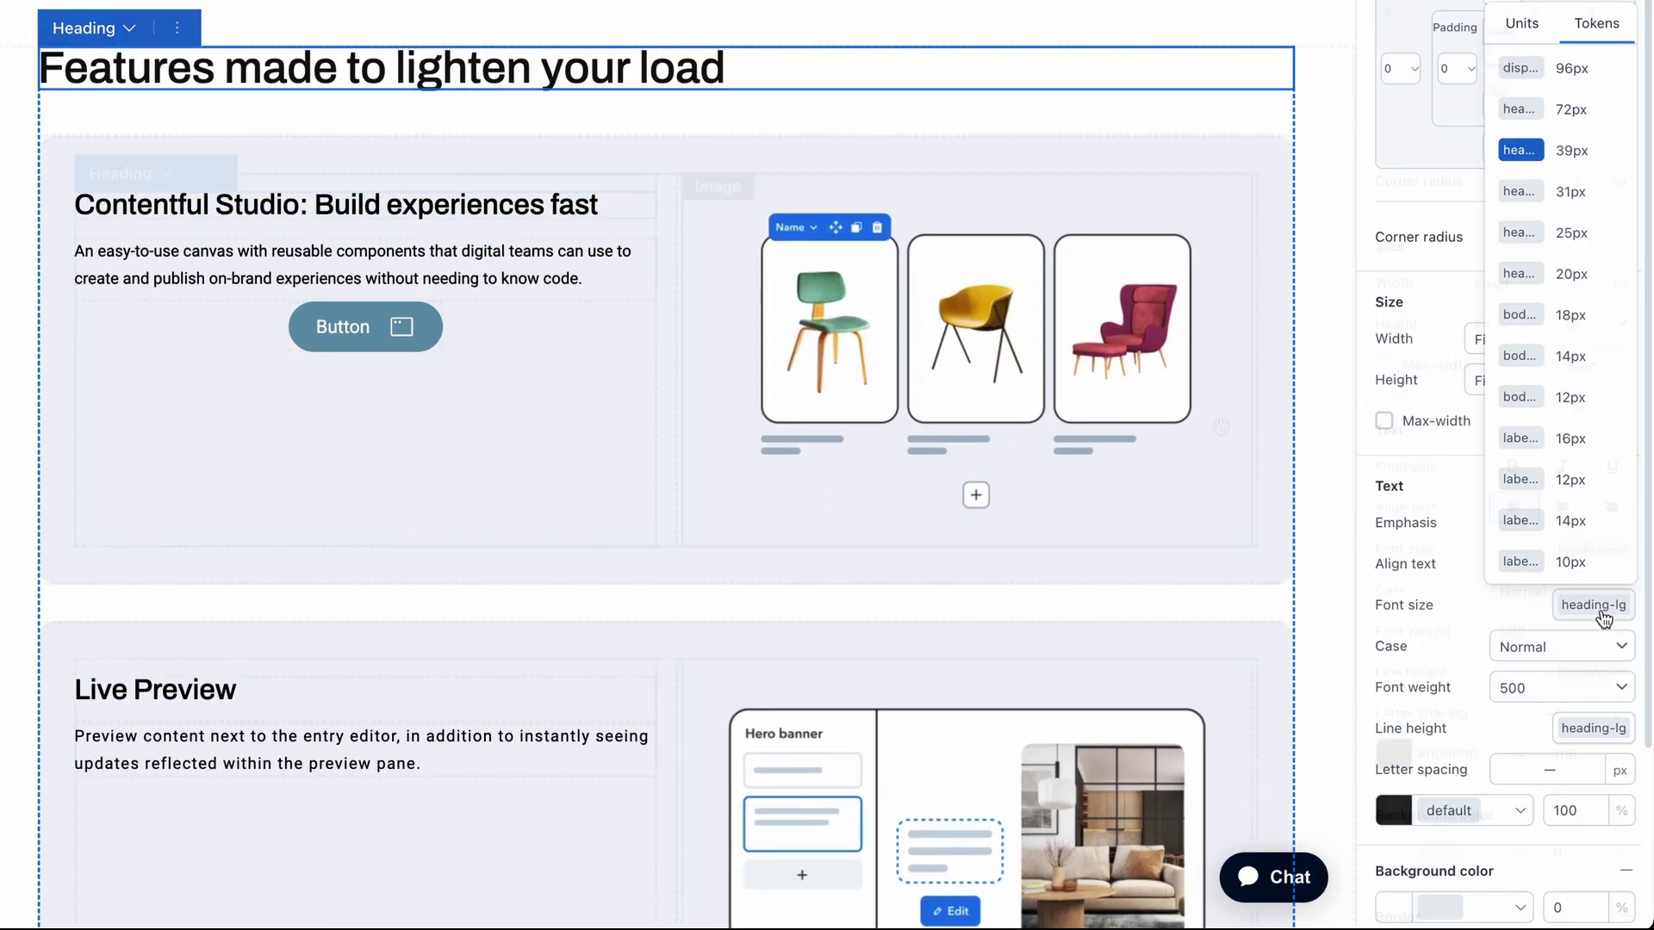
{"action": "left_click", "coordinate": [1551, 193]}
{"action": "left_click", "coordinate": [1576, 653]}
{"action": "left_click", "coordinate": [1575, 699]}
{"action": "left_click", "coordinate": [1521, 818]}
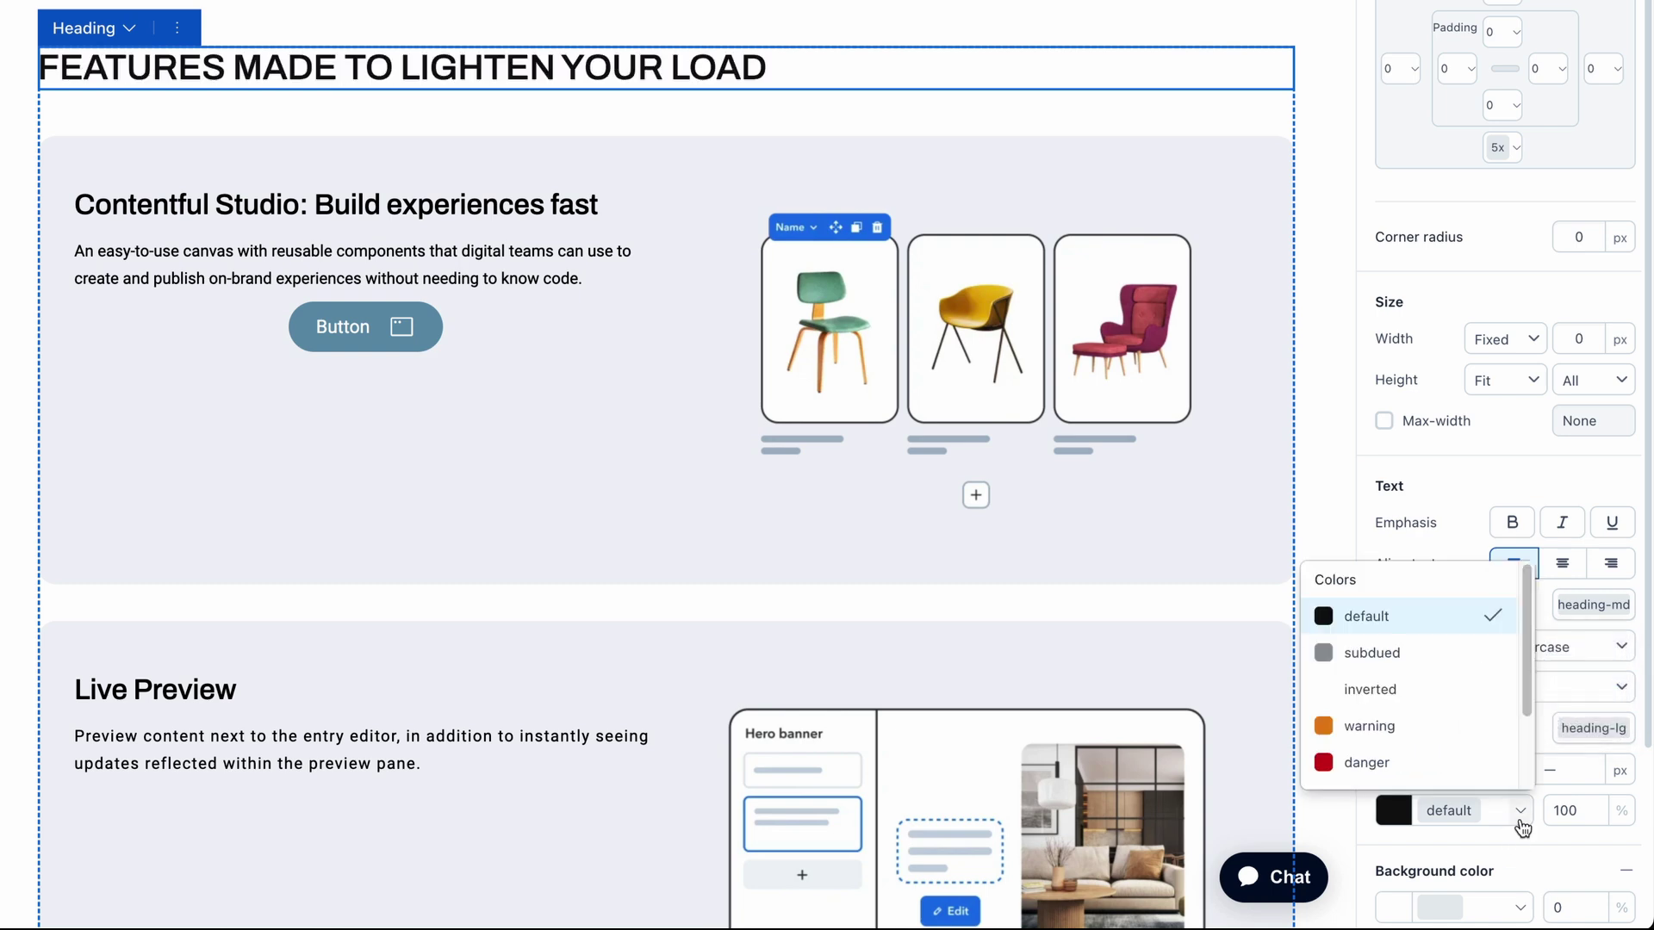
{"action": "left_click", "coordinate": [1381, 769]}
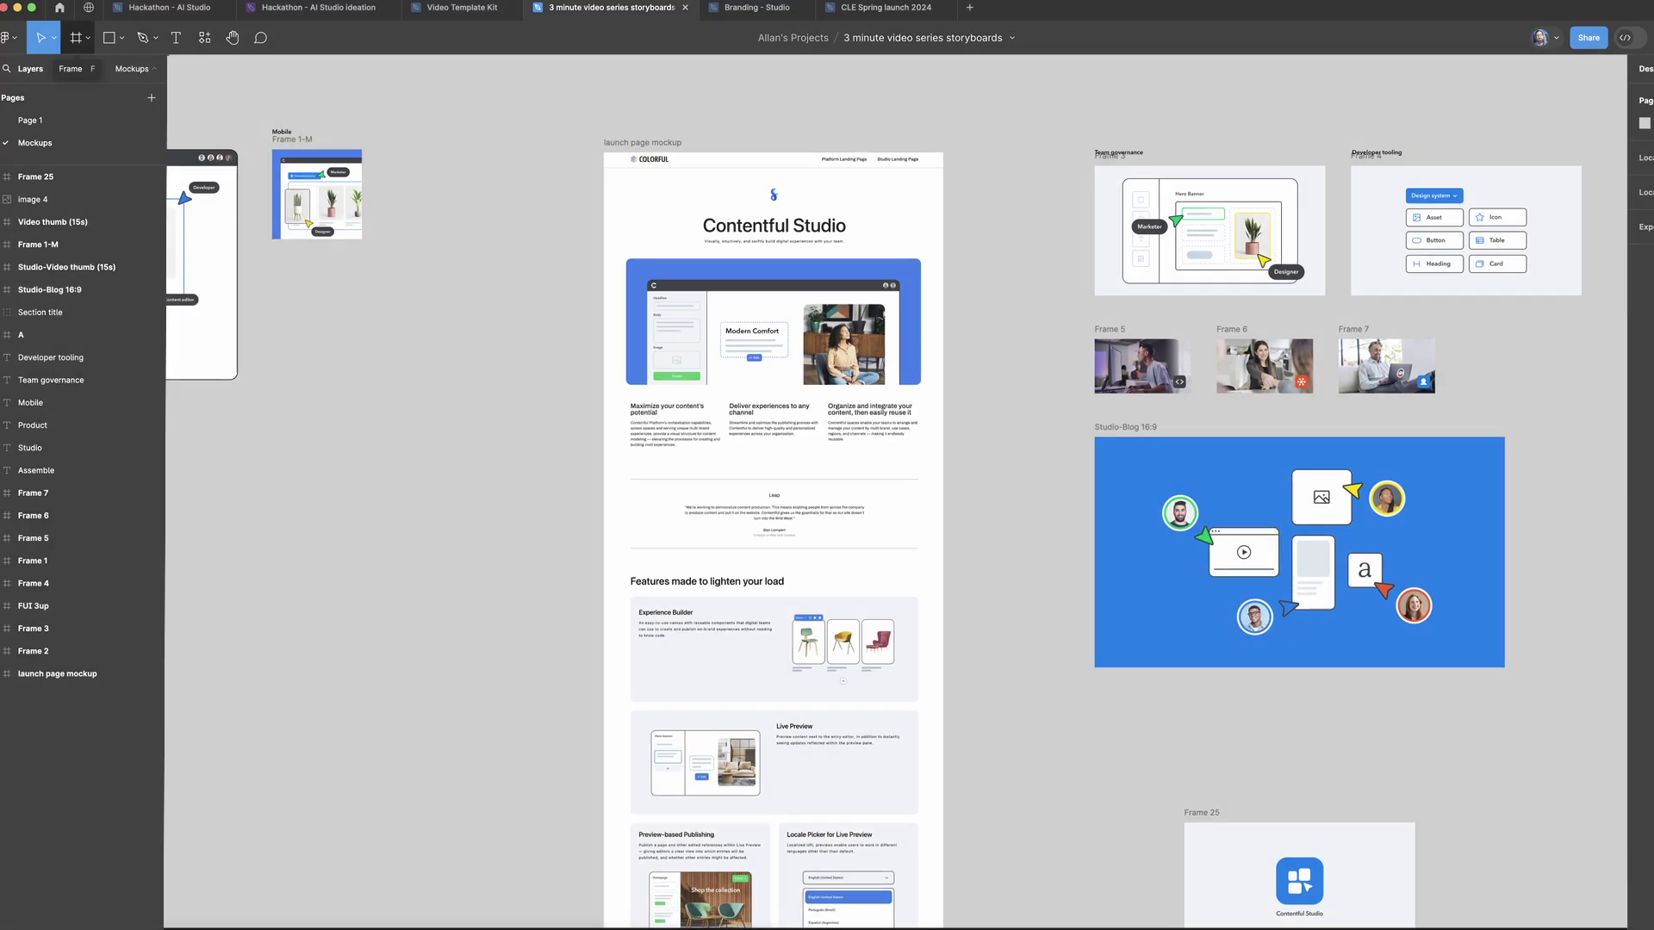
{"action": "scroll", "coordinate": [788, 155], "scroll_direction": "up", "scroll_amount": 5}
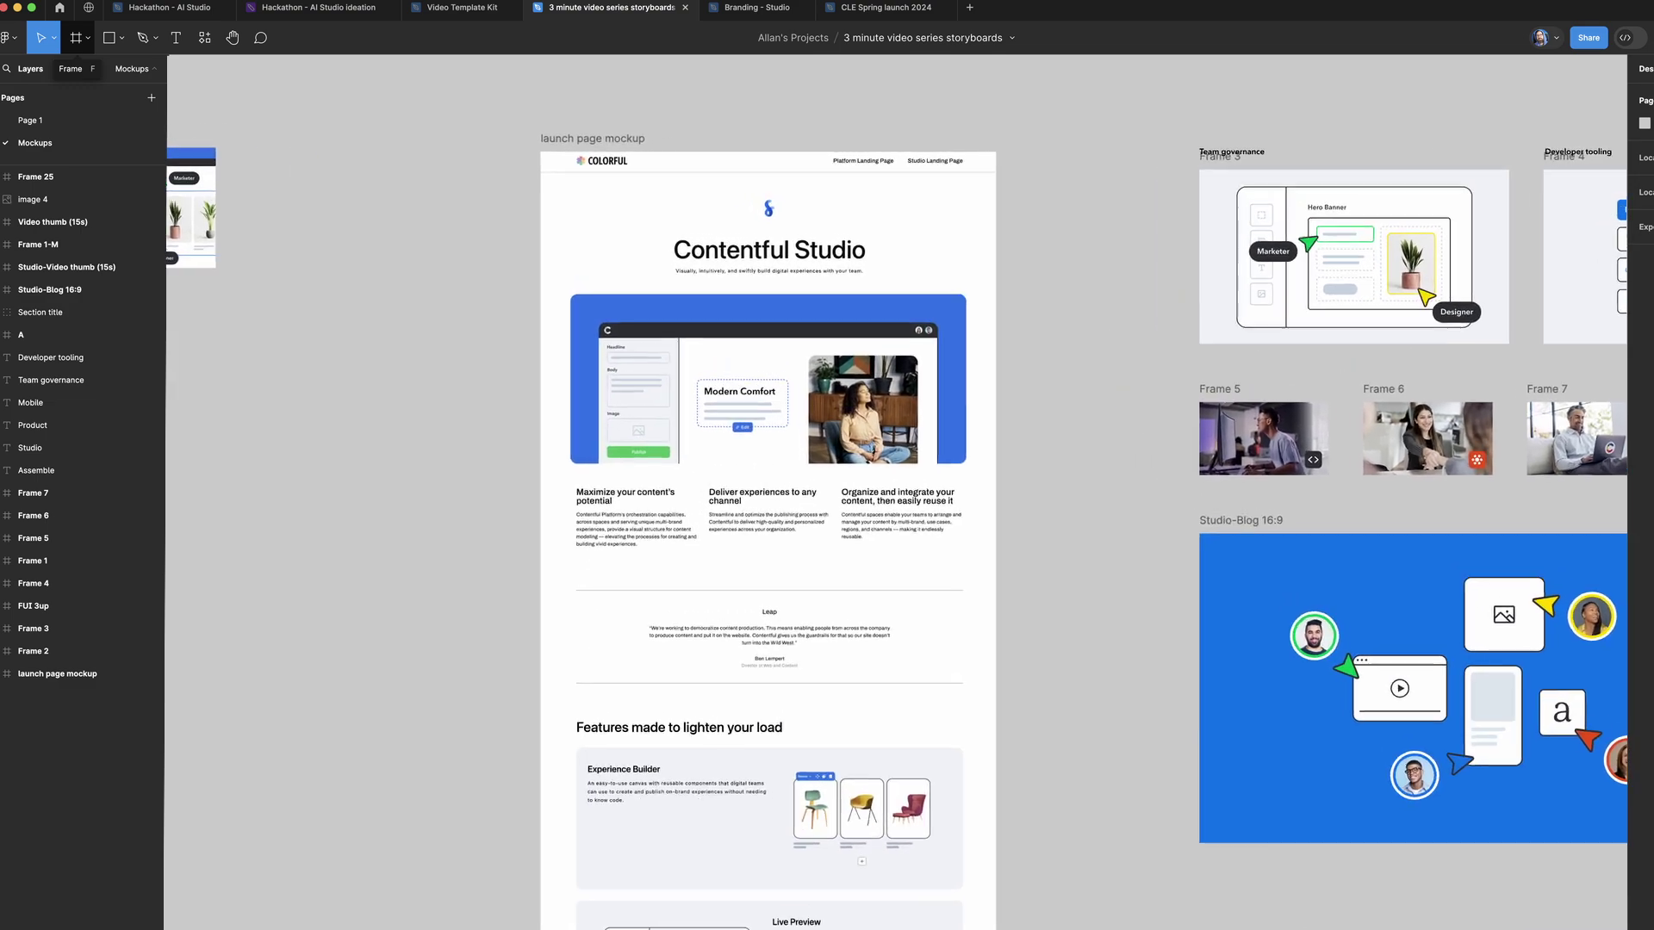
{"action": "scroll", "coordinate": [788, 154], "scroll_direction": "up", "scroll_amount": 3}
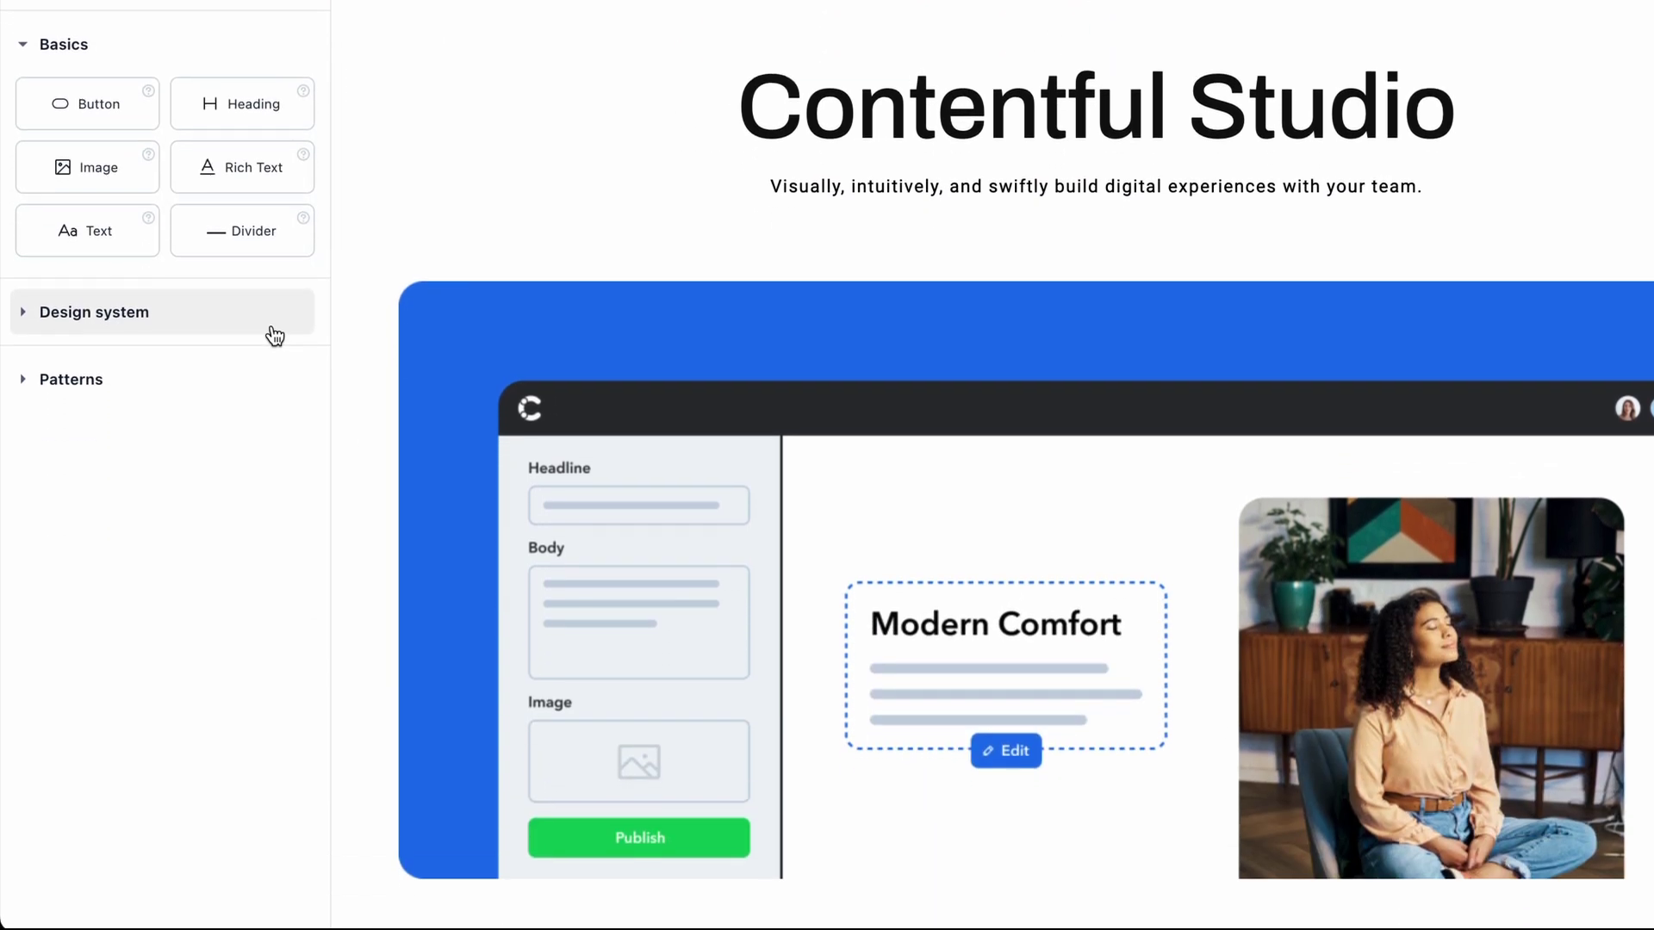
- Expand the Design system components and select the Contentful Studio feature heading
{"action": "left_click", "coordinate": [272, 331]}
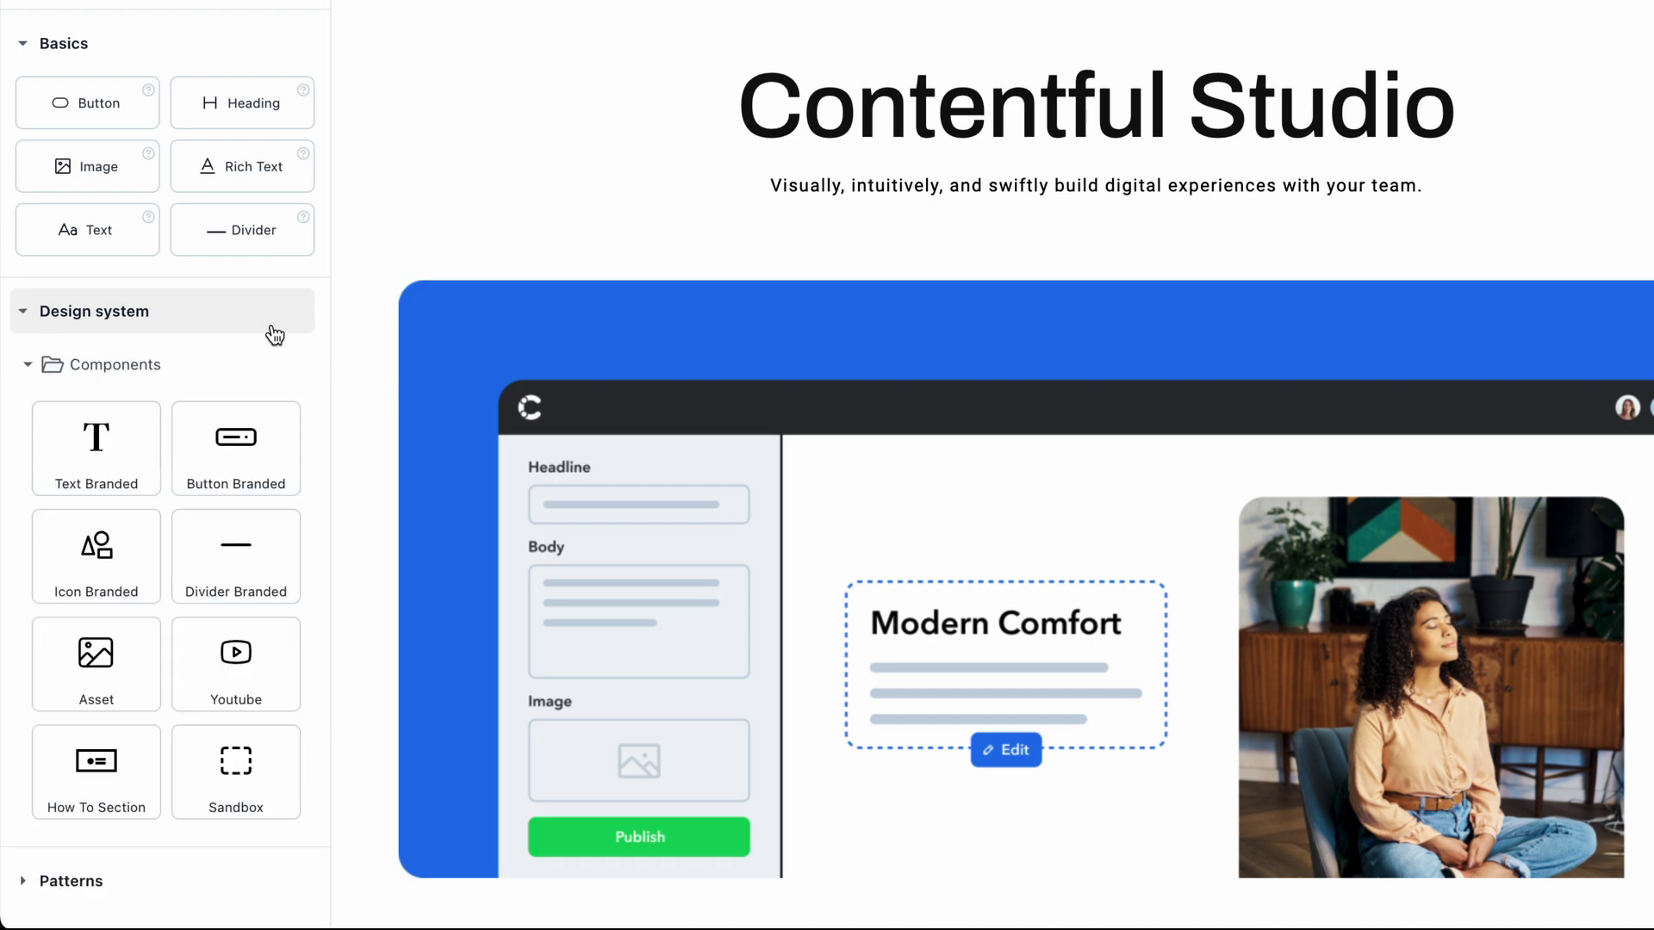
{"action": "scroll", "coordinate": [282, 394], "scroll_direction": "down", "scroll_amount": 1}
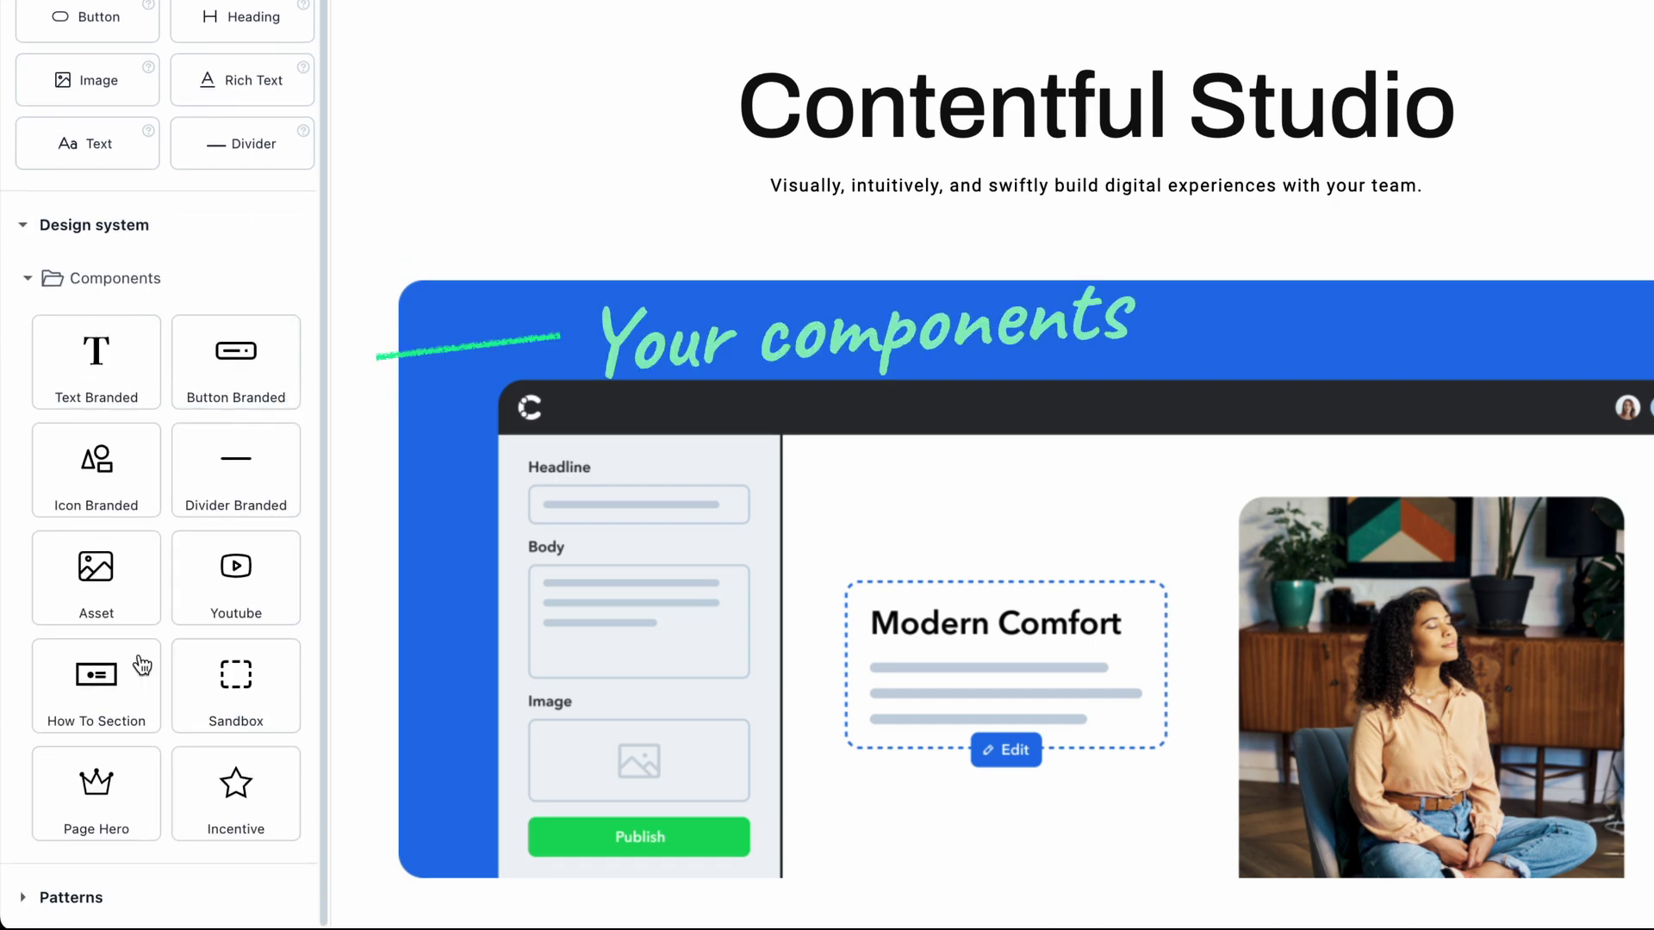
{"action": "scroll", "coordinate": [127, 906], "scroll_direction": "down", "scroll_amount": 8}
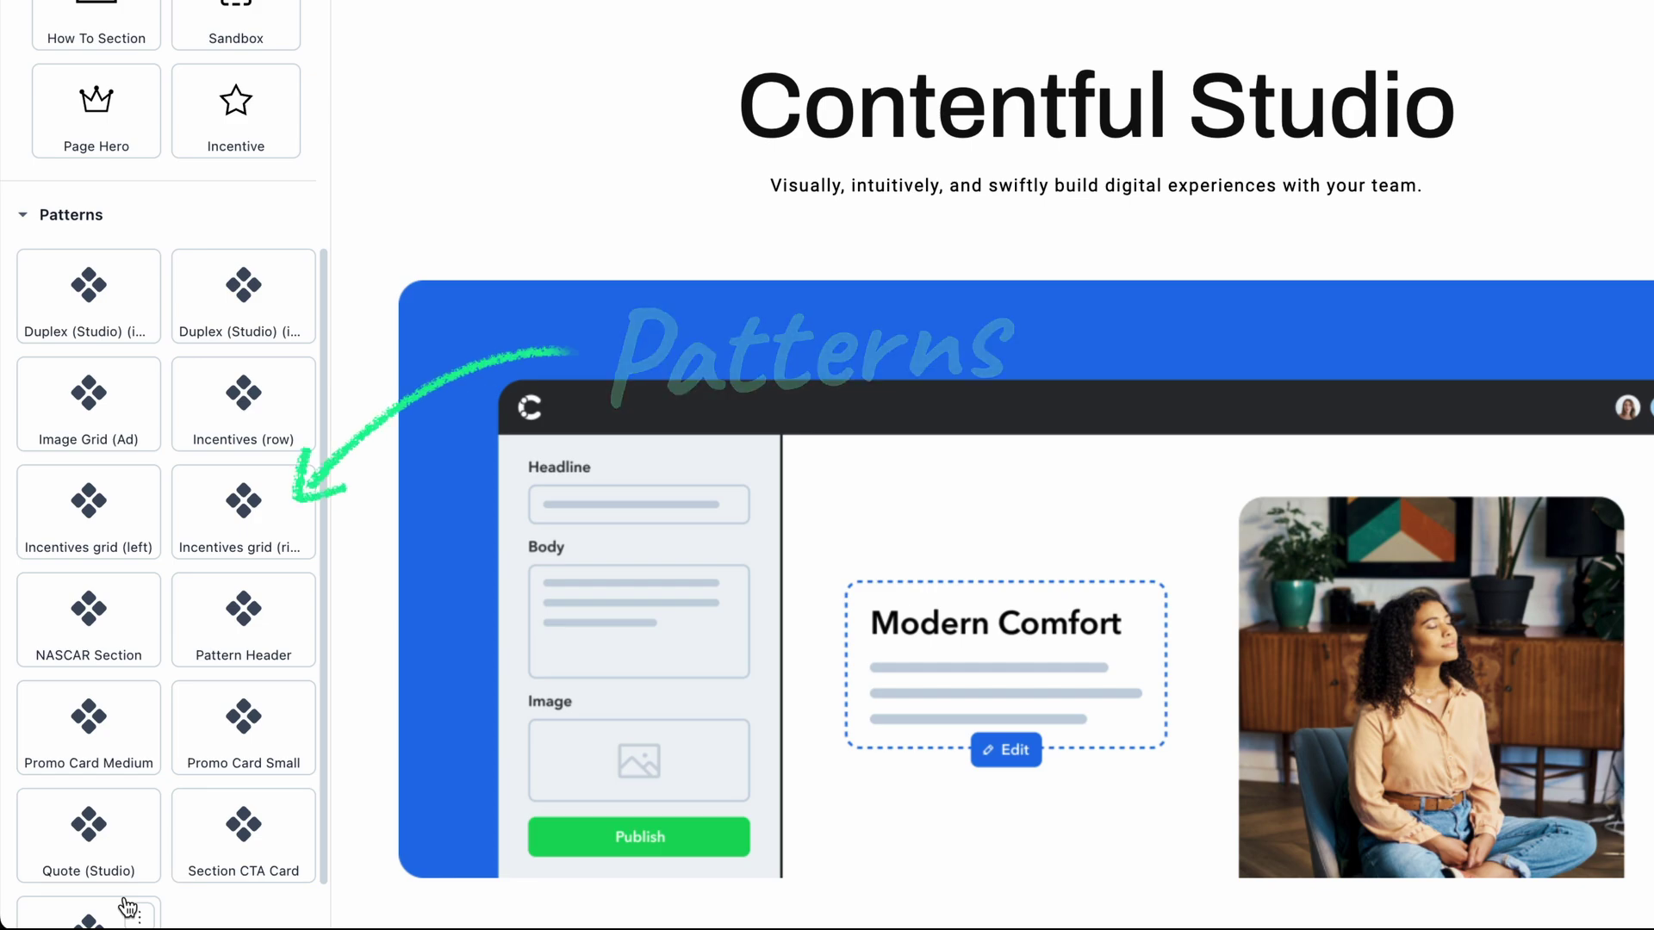
{"action": "scroll", "coordinate": [361, 732], "scroll_direction": "down", "scroll_amount": 10}
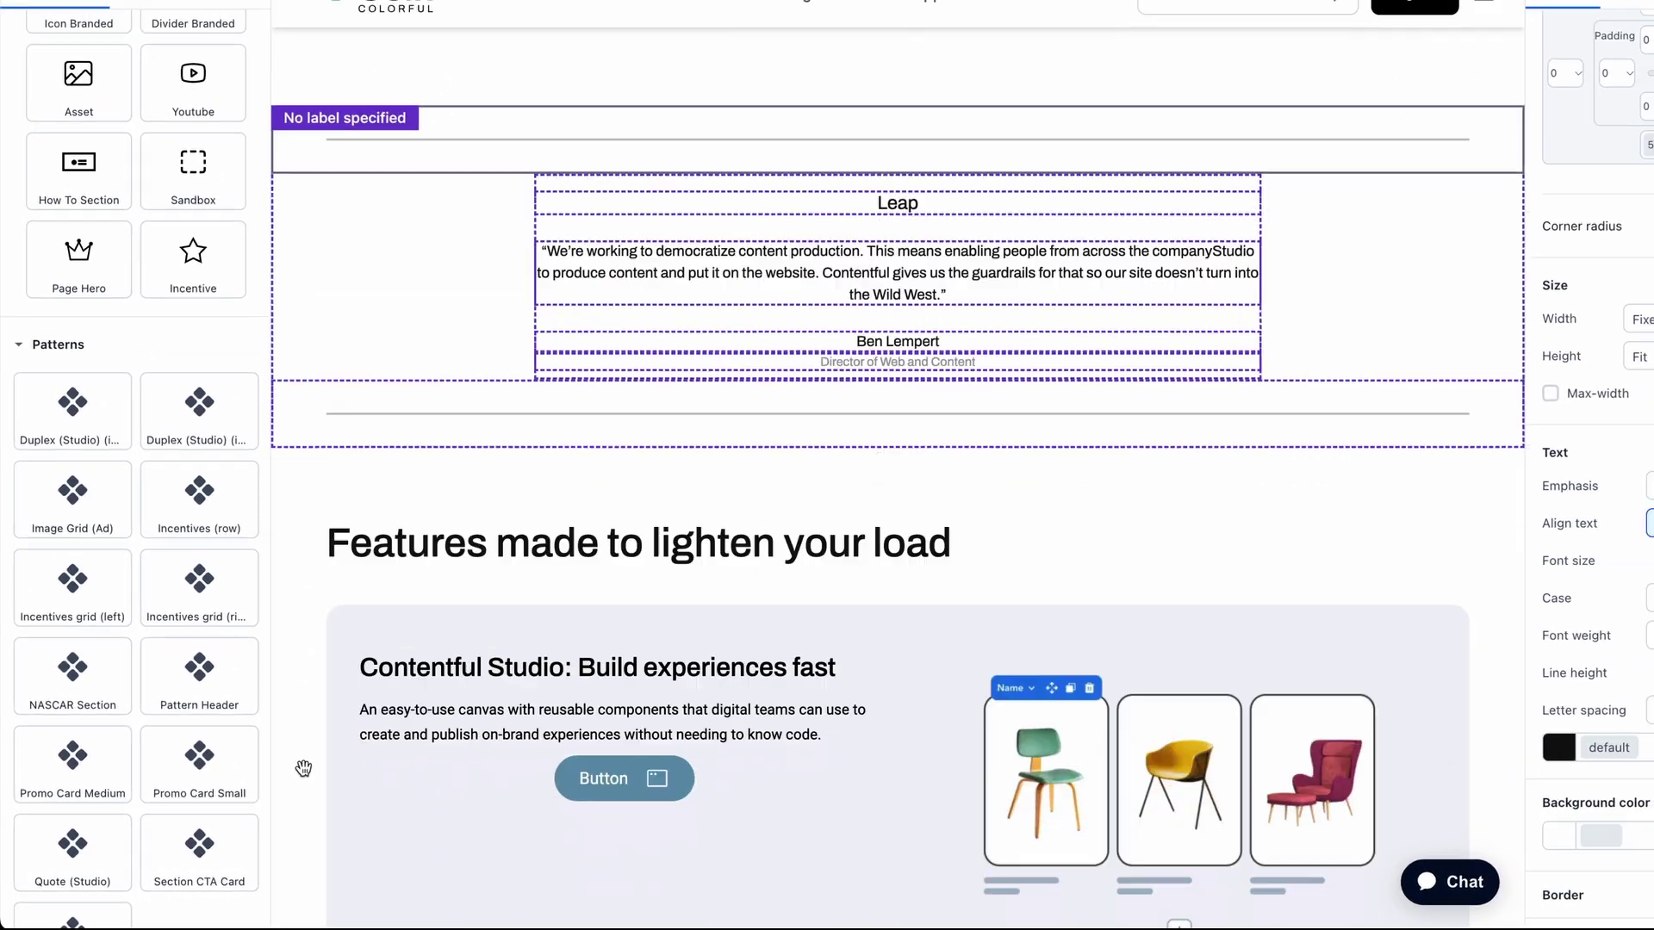
{"action": "scroll", "coordinate": [303, 769], "scroll_direction": "down", "scroll_amount": 3}
{"action": "left_click", "coordinate": [603, 328]}
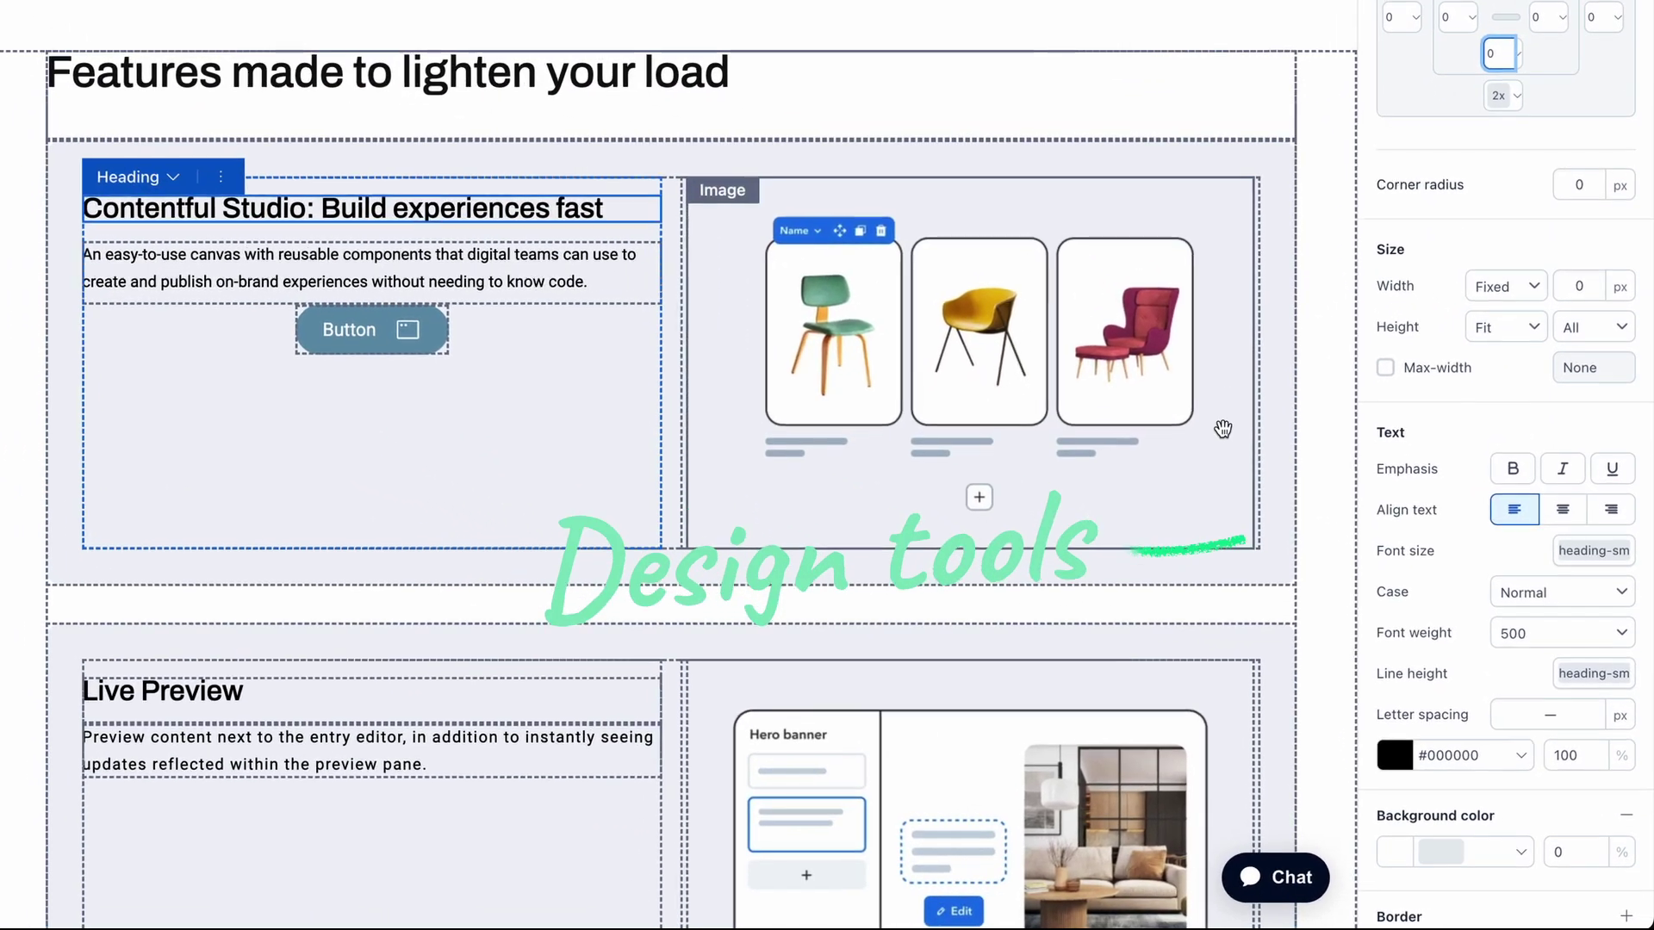
- Make the Features heading uppercase and colour it with the tertiary blue
{"action": "scroll", "coordinate": [1458, 554], "scroll_direction": "down", "scroll_amount": 2}
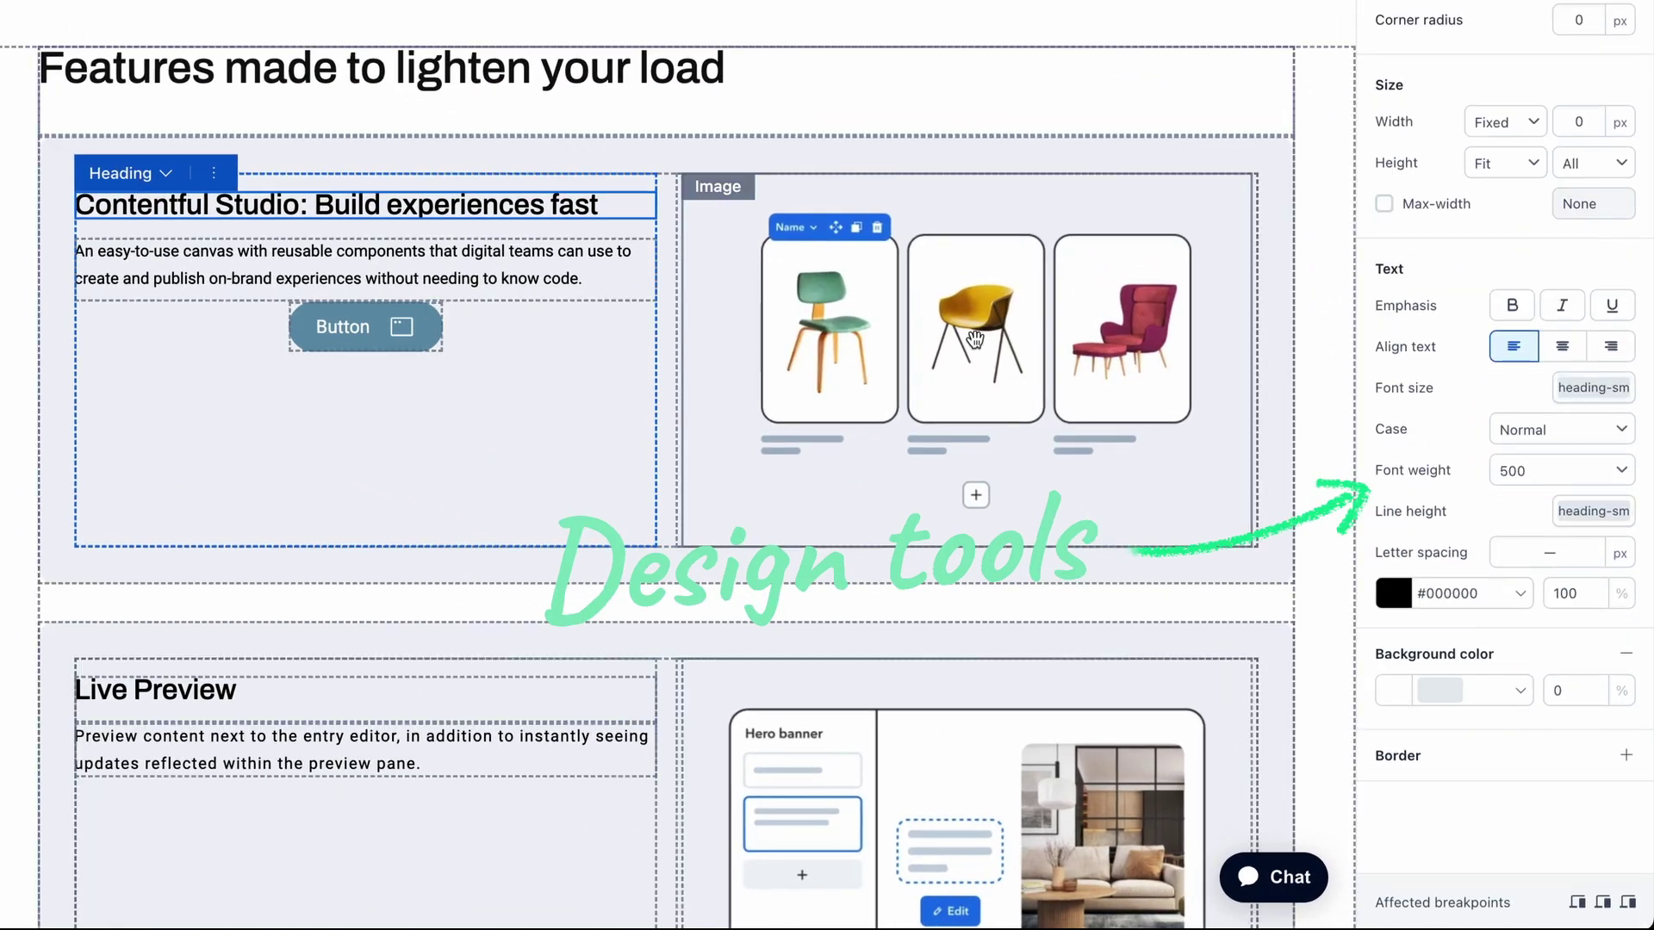
{"action": "left_click", "coordinate": [689, 79]}
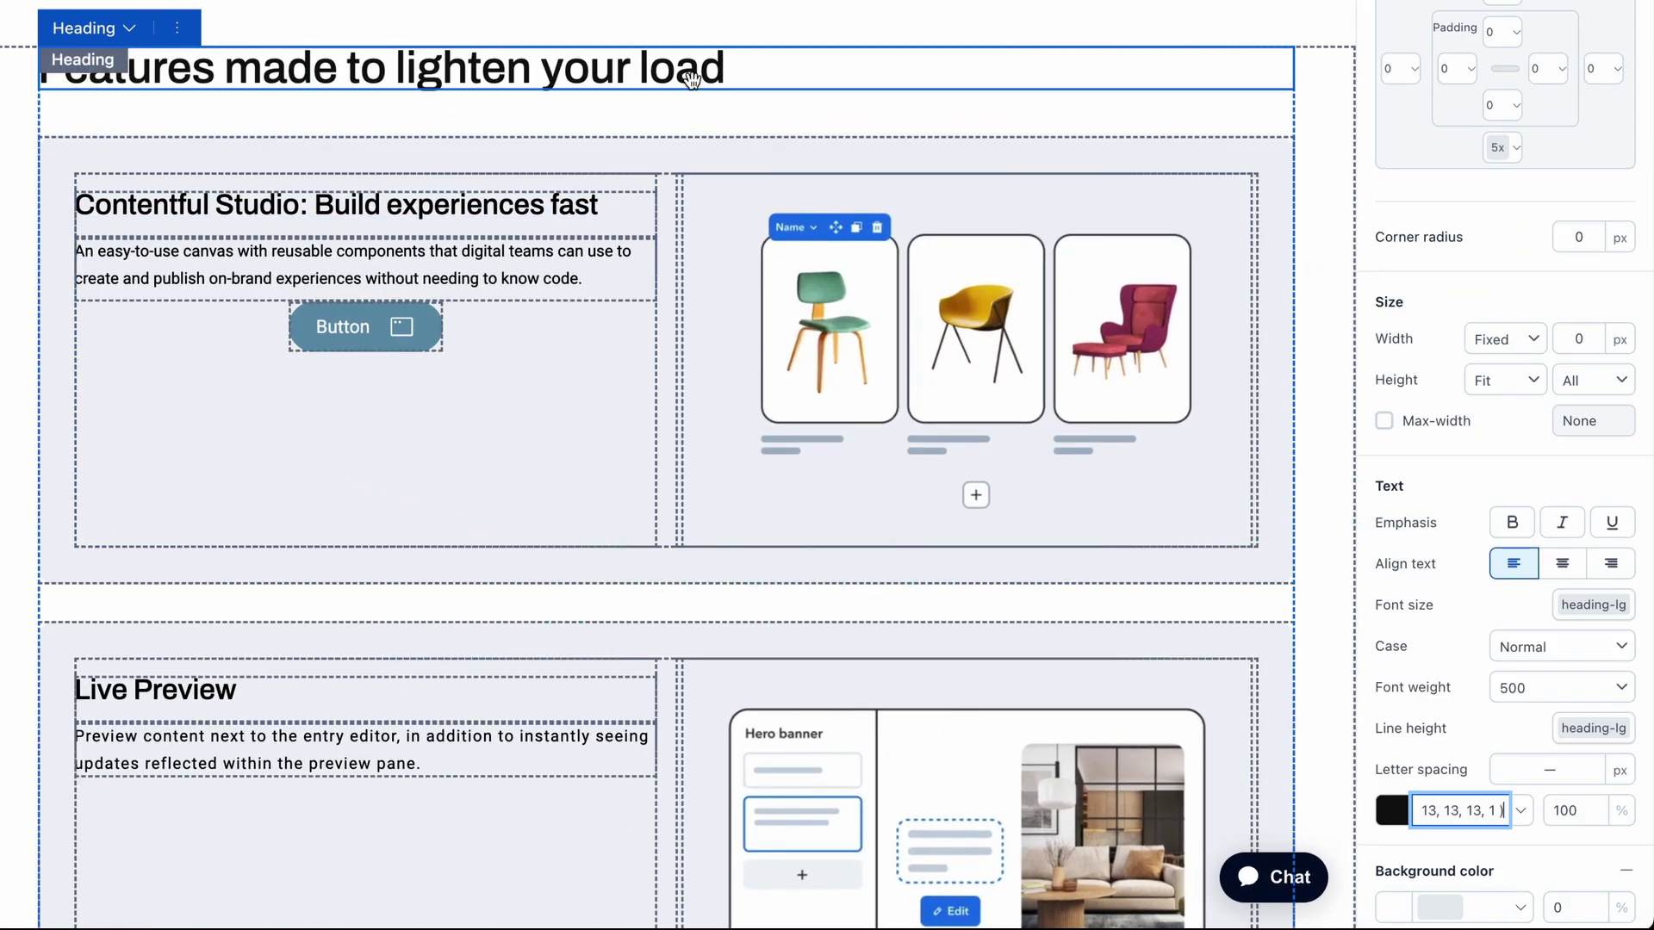
{"action": "left_click", "coordinate": [1520, 811]}
{"action": "scroll", "coordinate": [1419, 700], "scroll_direction": "down", "scroll_amount": 1}
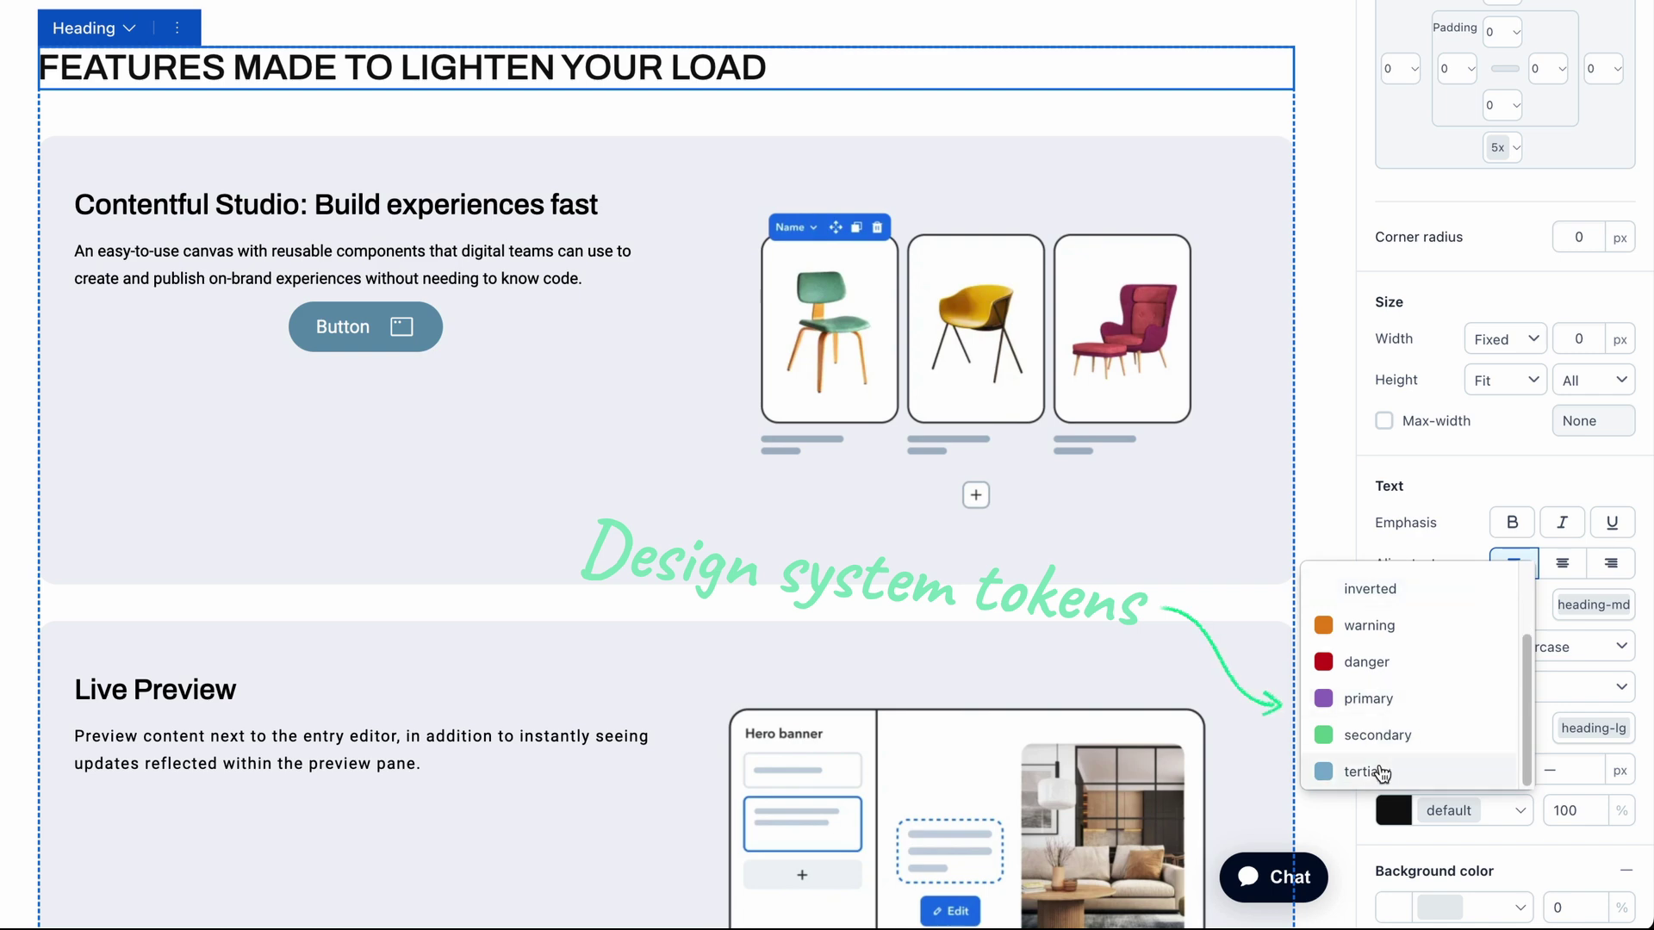
{"action": "left_click", "coordinate": [1381, 772]}
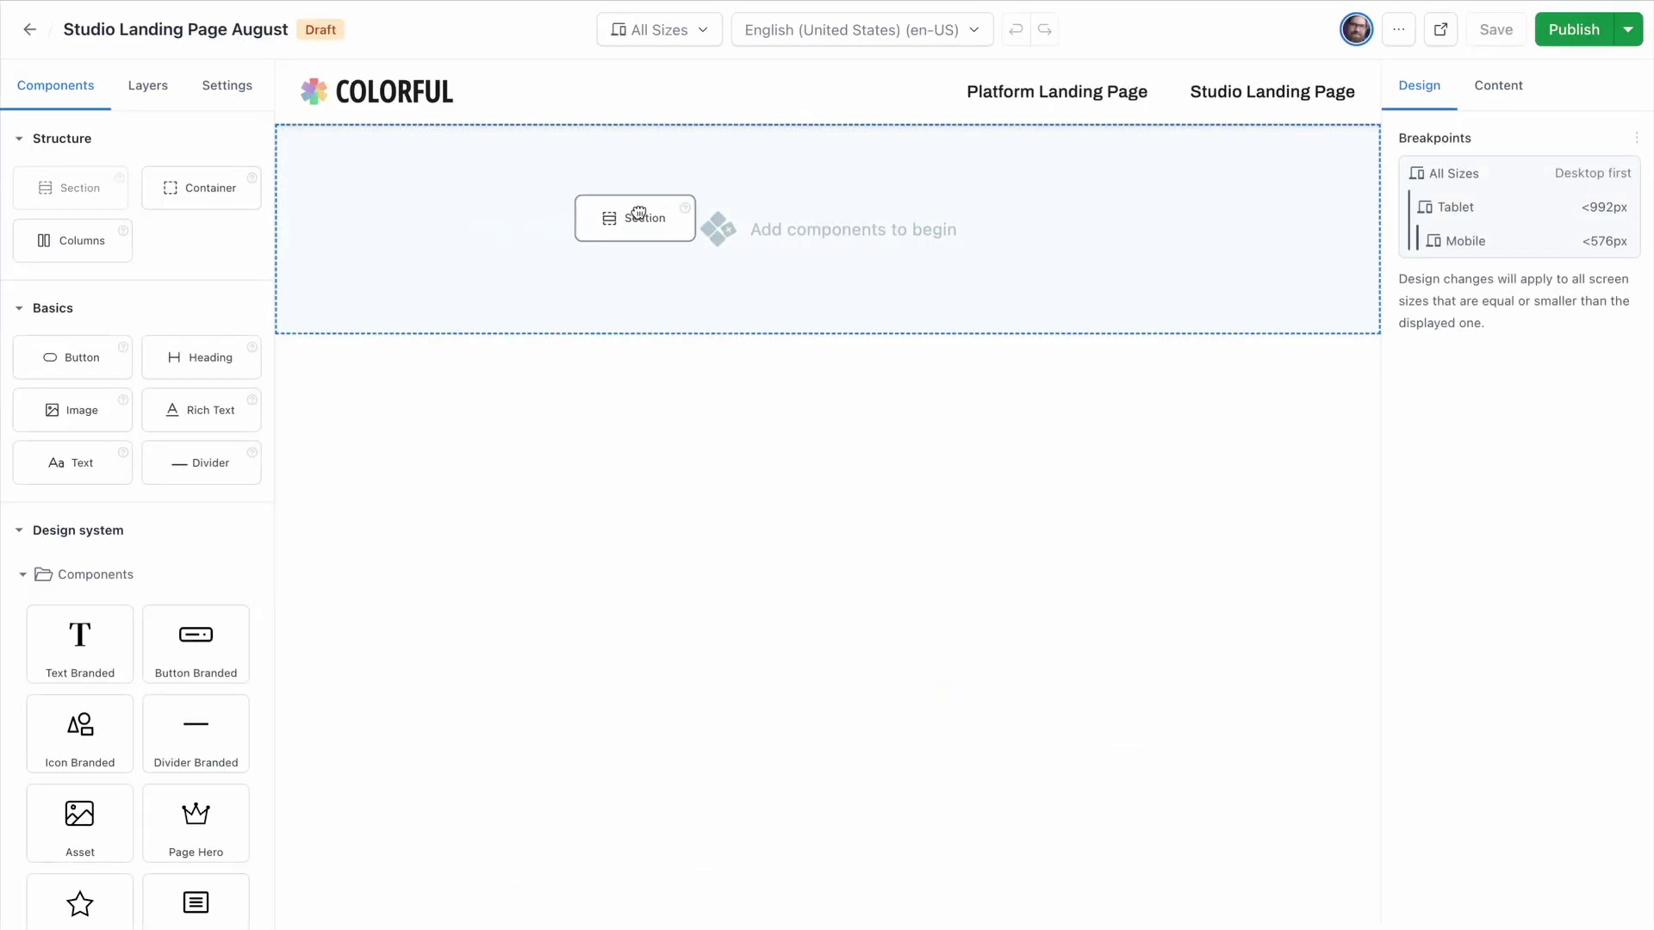
- Add a section with the logo image sourced from the CTA: Contentful Studio entry
{"action": "left_click_drag", "start_coordinate": [628, 215], "coordinate": [640, 207]}
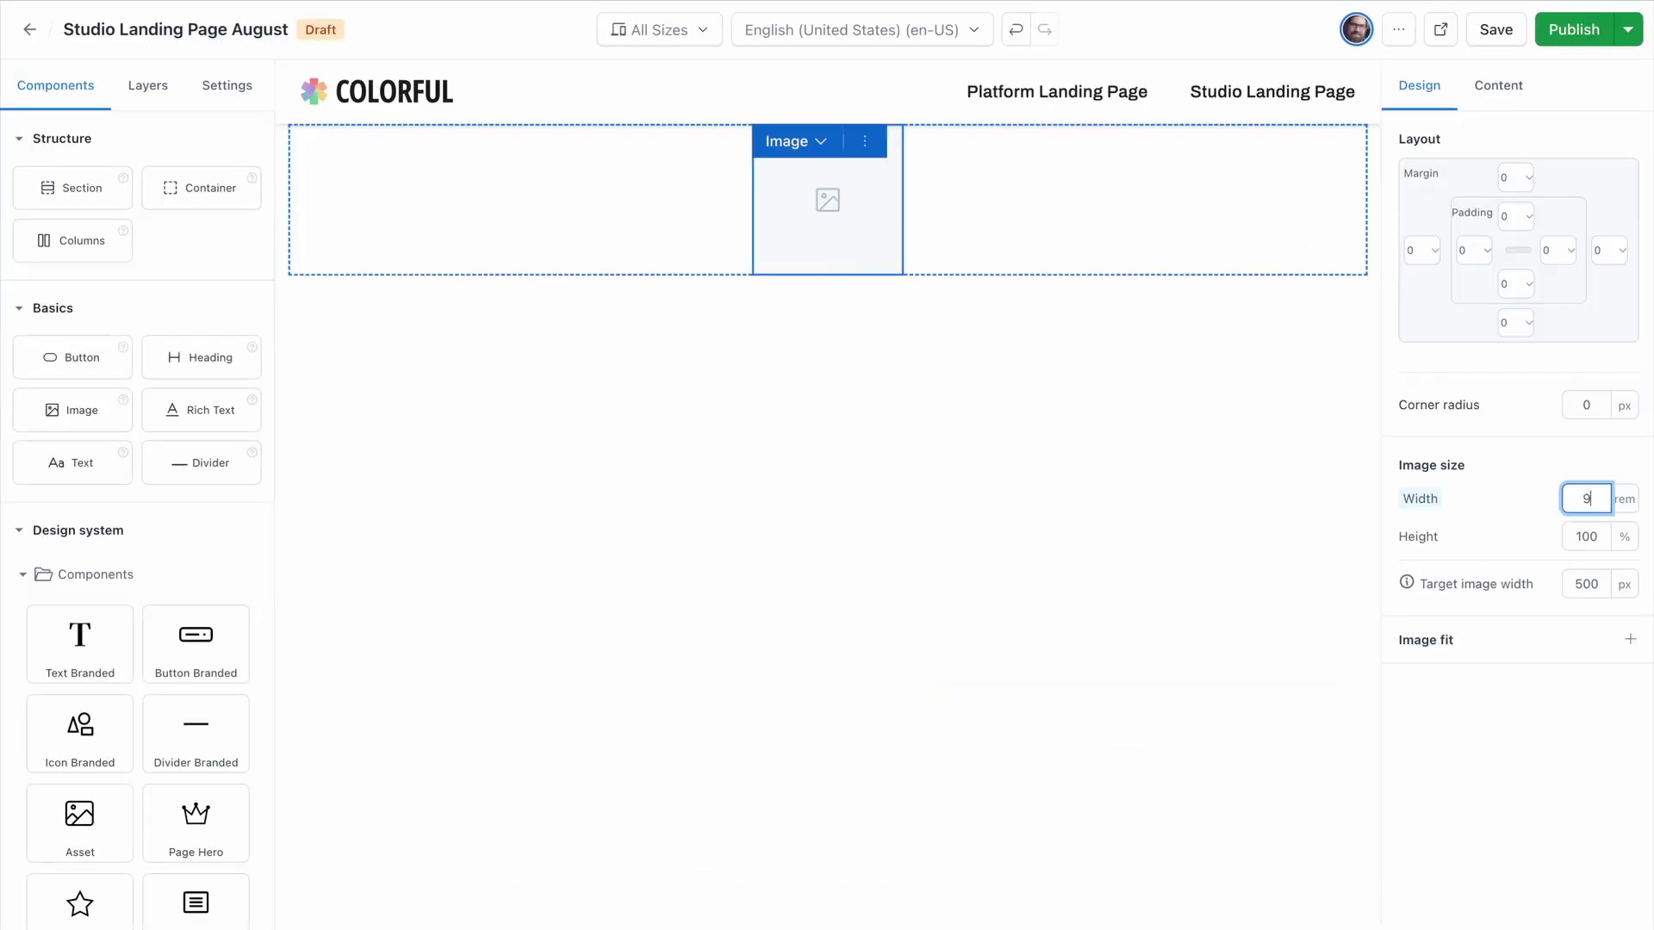
{"action": "left_click", "coordinate": [1421, 306]}
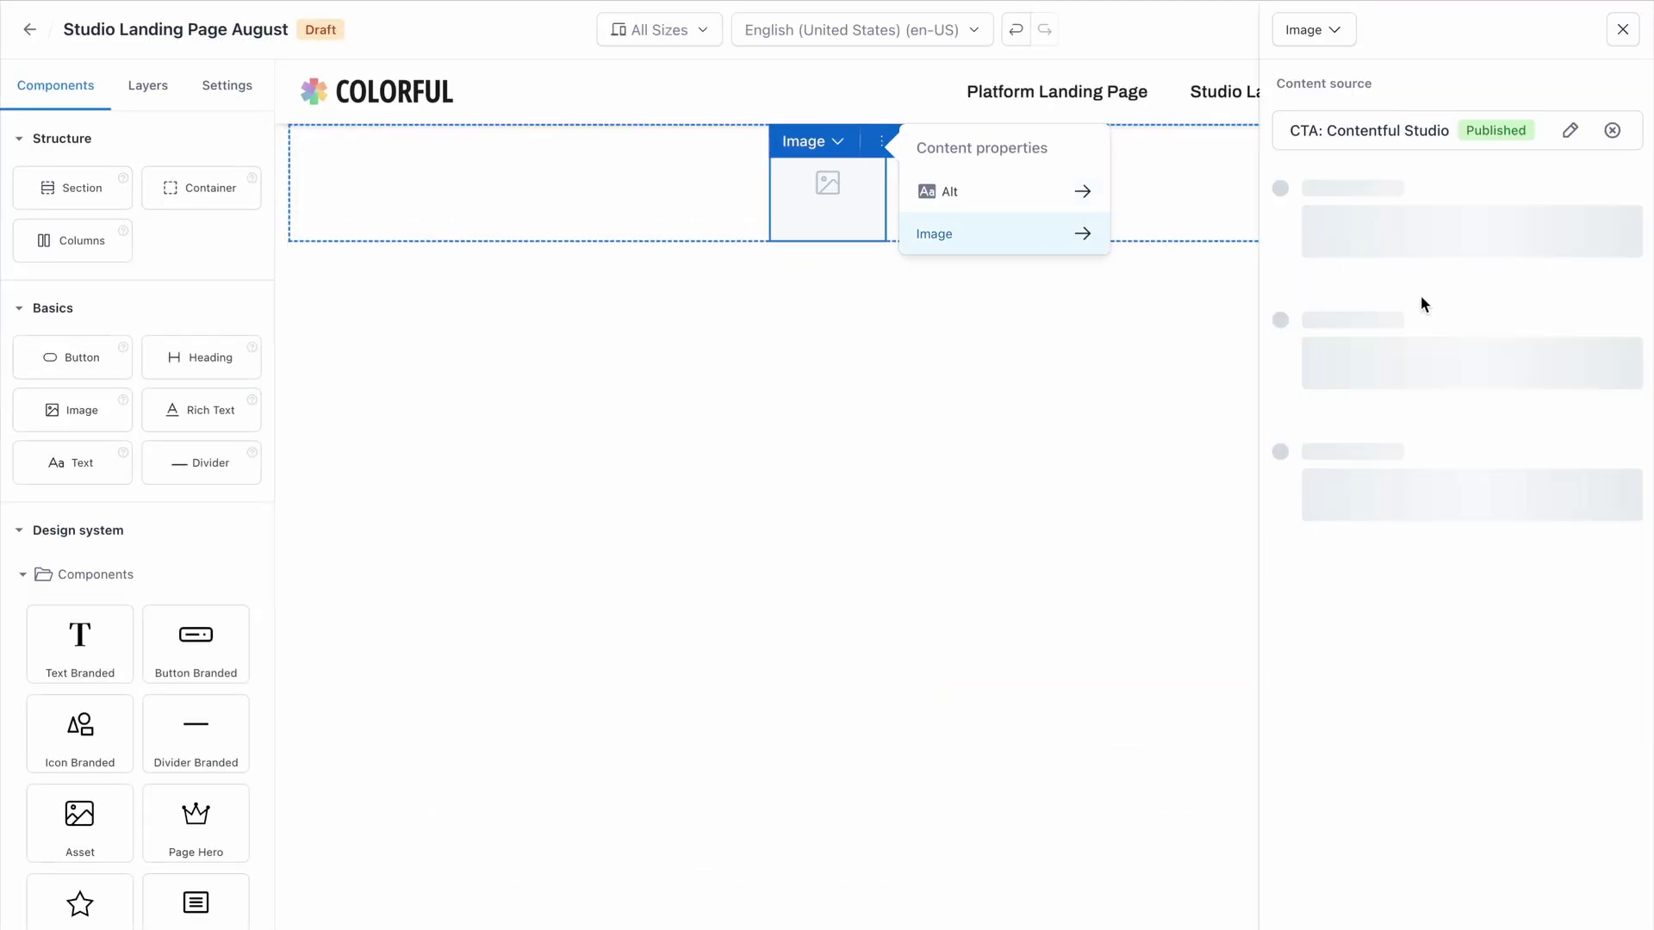
{"action": "left_click", "coordinate": [939, 196]}
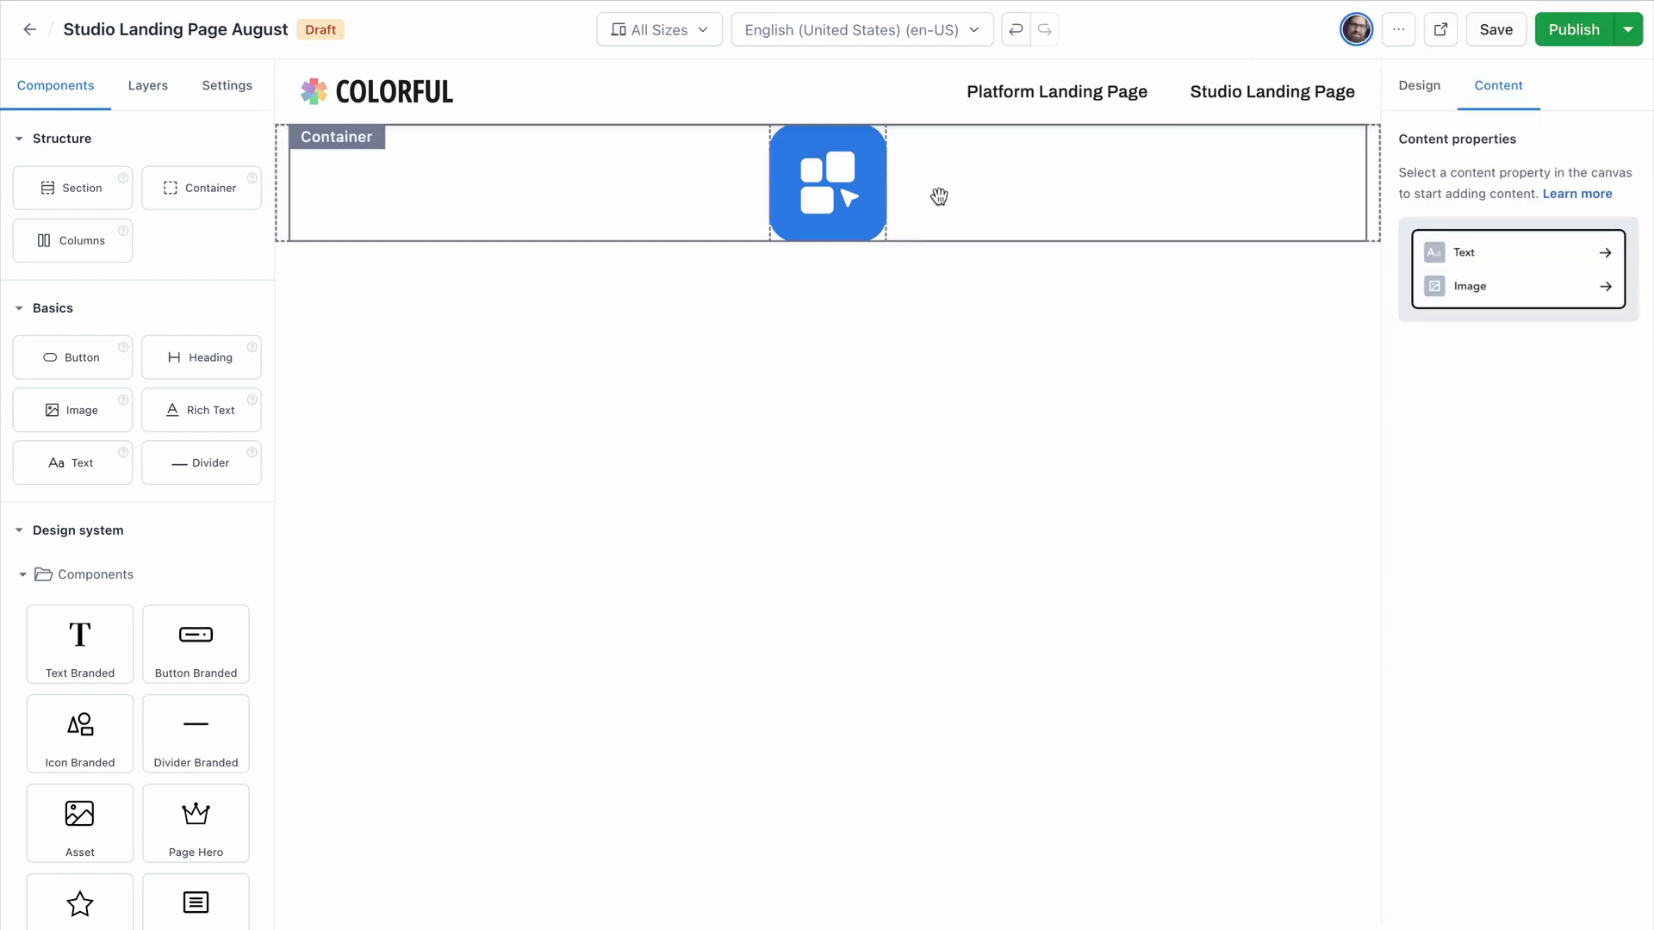
{"action": "scroll", "coordinate": [156, 660], "scroll_direction": "down", "scroll_amount": 3}
{"action": "scroll", "coordinate": [104, 413], "scroll_direction": "up", "scroll_amount": 3}
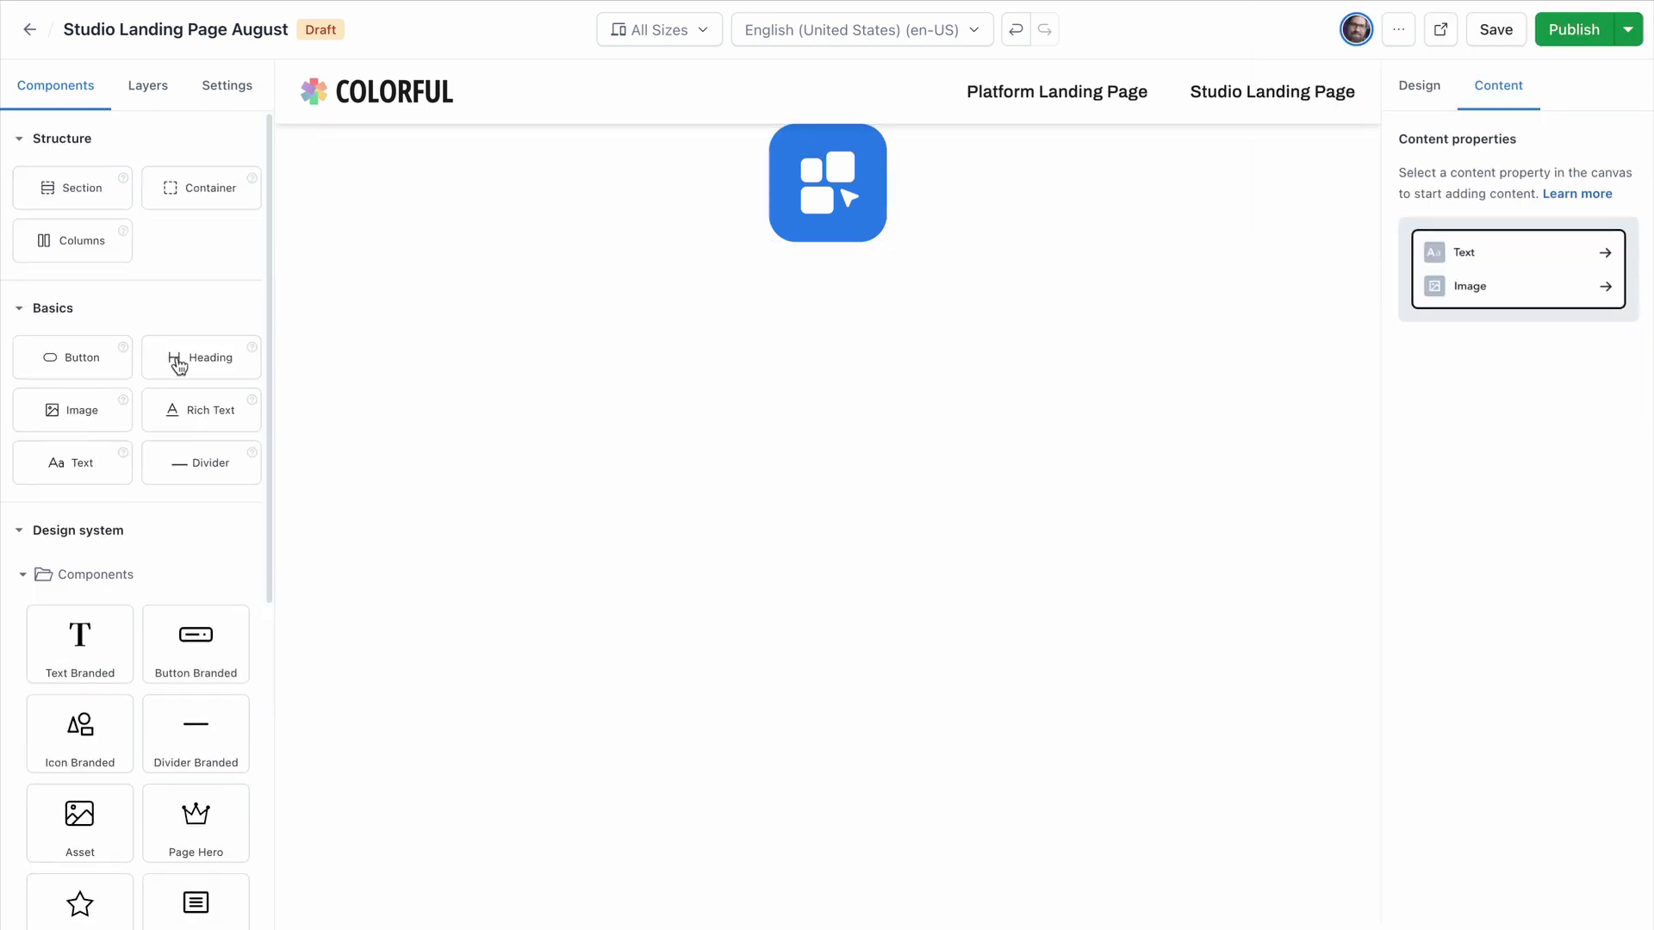
- Add a heading and text bound to the CTA entry's Body field, then preview in Spanish (Spain)
{"action": "left_click_drag", "start_coordinate": [173, 358], "coordinate": [832, 250]}
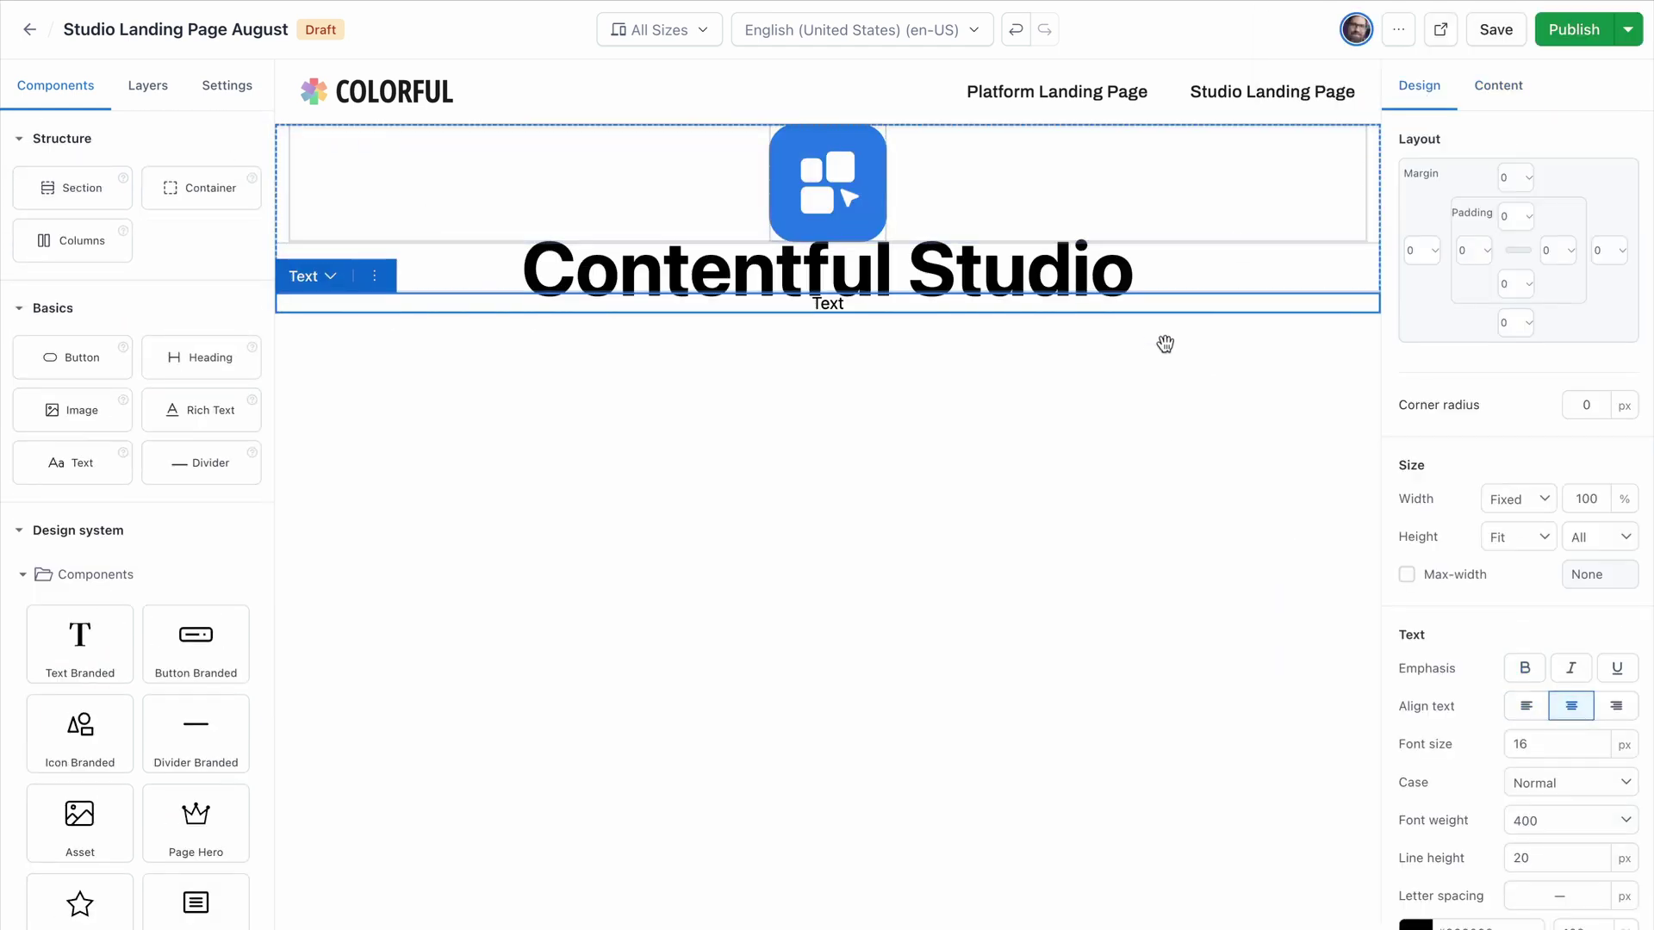
{"action": "left_click", "coordinate": [1501, 92]}
{"action": "left_click", "coordinate": [1318, 397]}
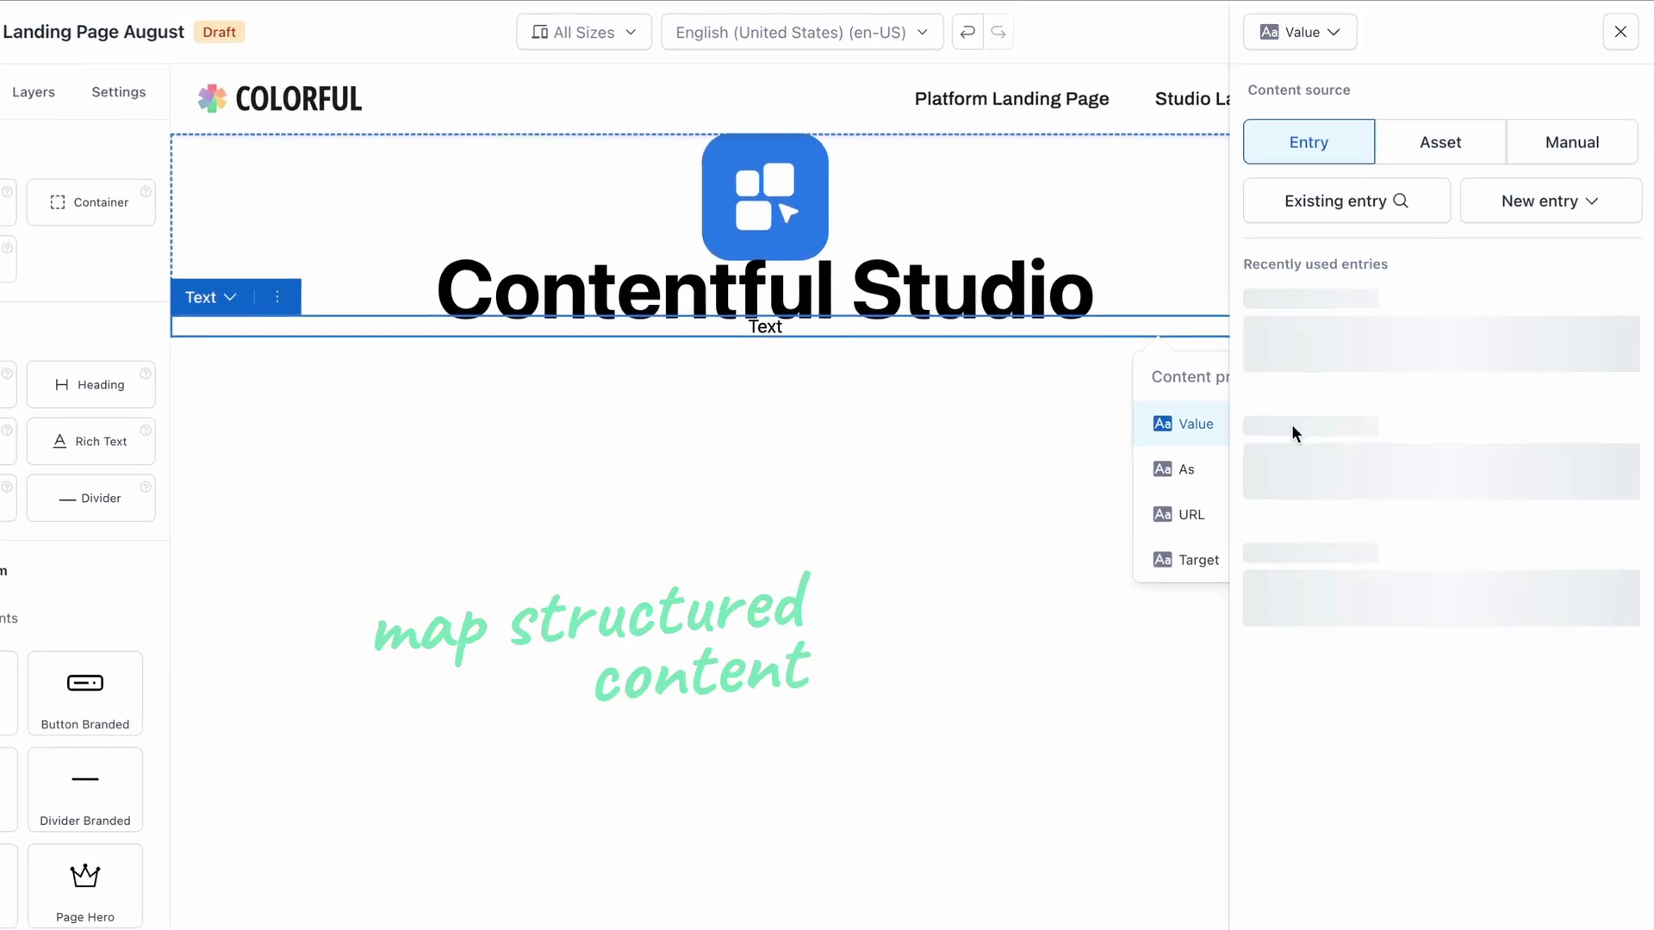
{"action": "left_click", "coordinate": [1299, 374]}
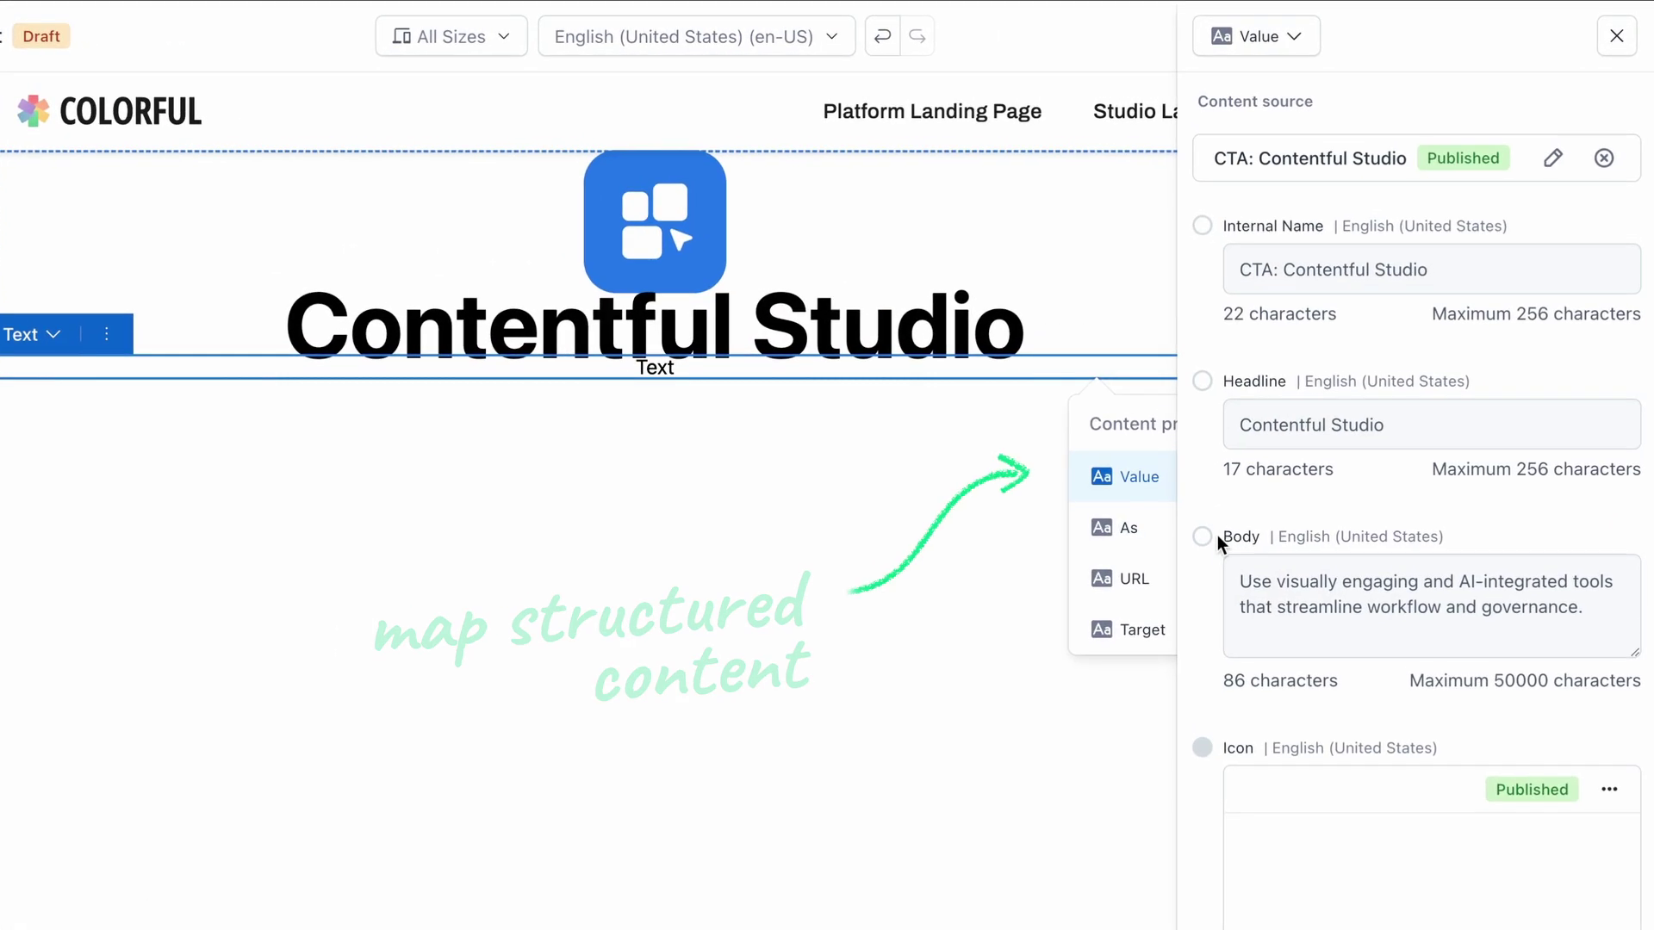
{"action": "left_click", "coordinate": [1253, 491]}
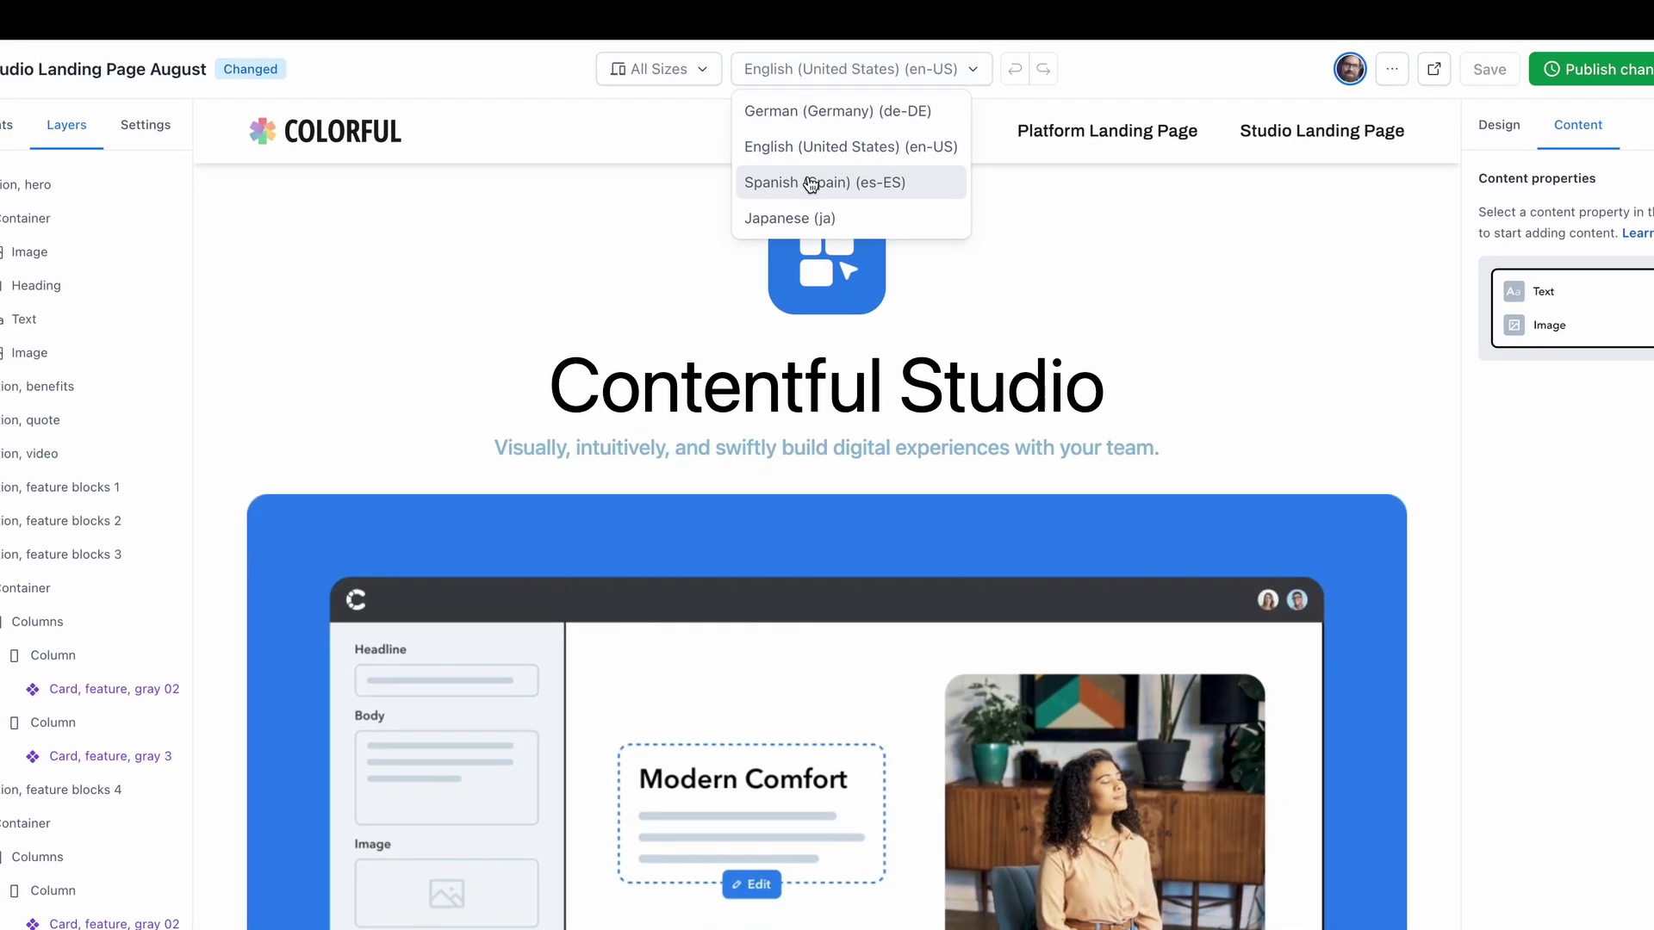
{"action": "left_click", "coordinate": [809, 178]}
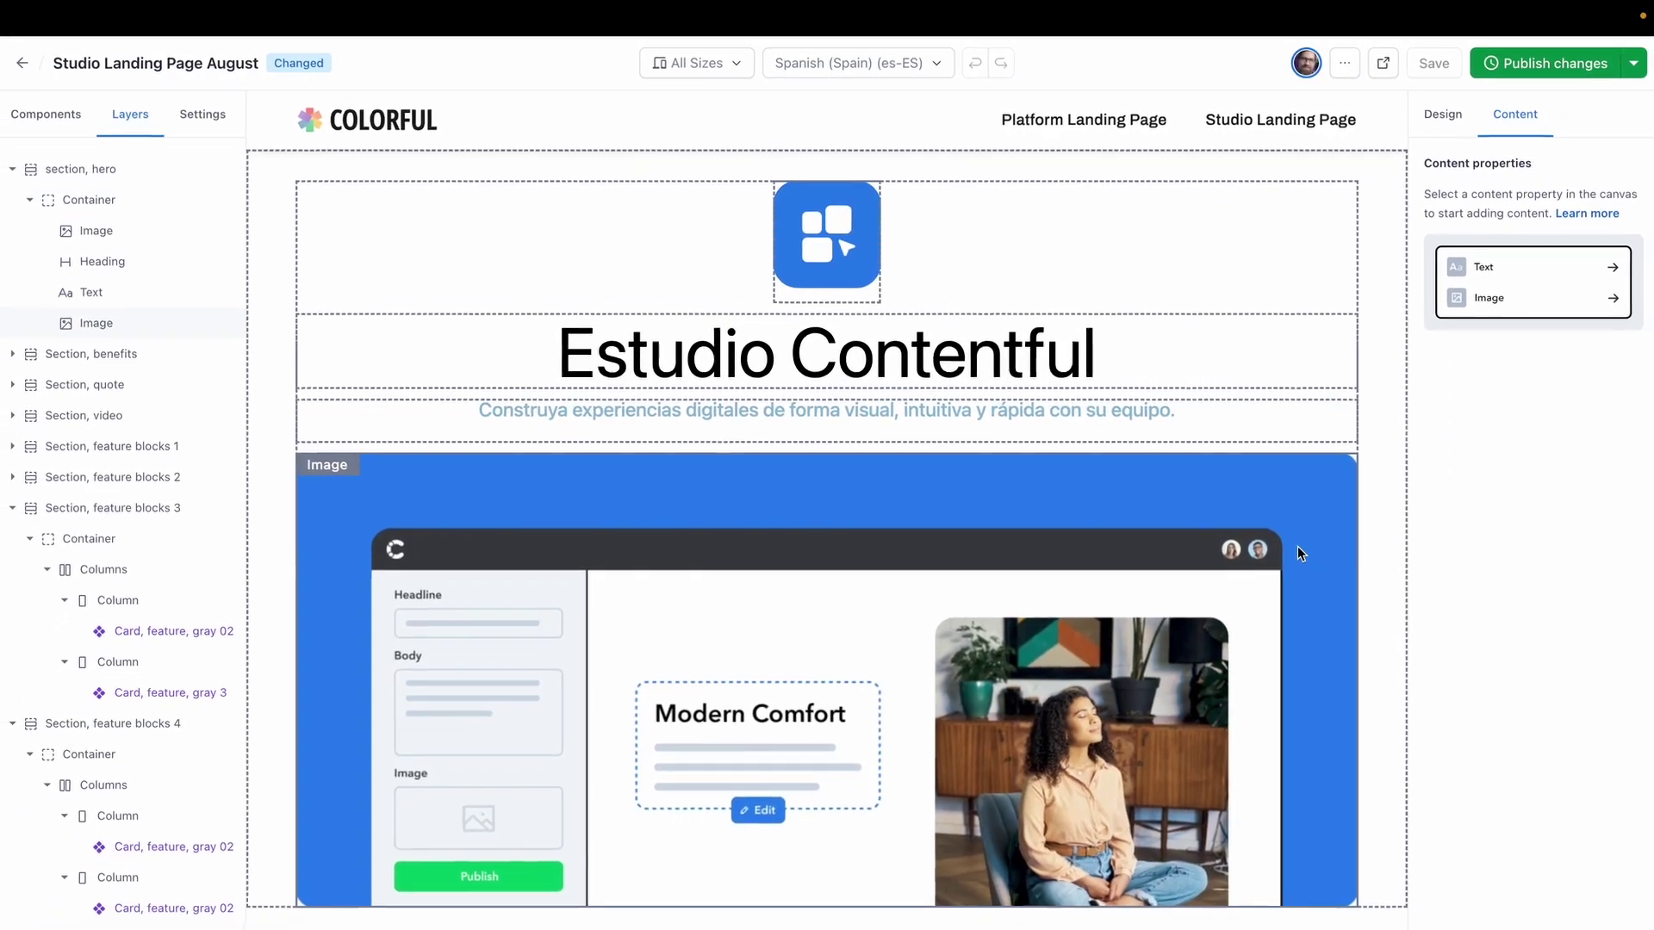
- Insert the Incentives (row) pattern and relink a column to the Platform benefit #2 entry
{"action": "scroll", "coordinate": [1298, 546], "scroll_direction": "down", "scroll_amount": 10}
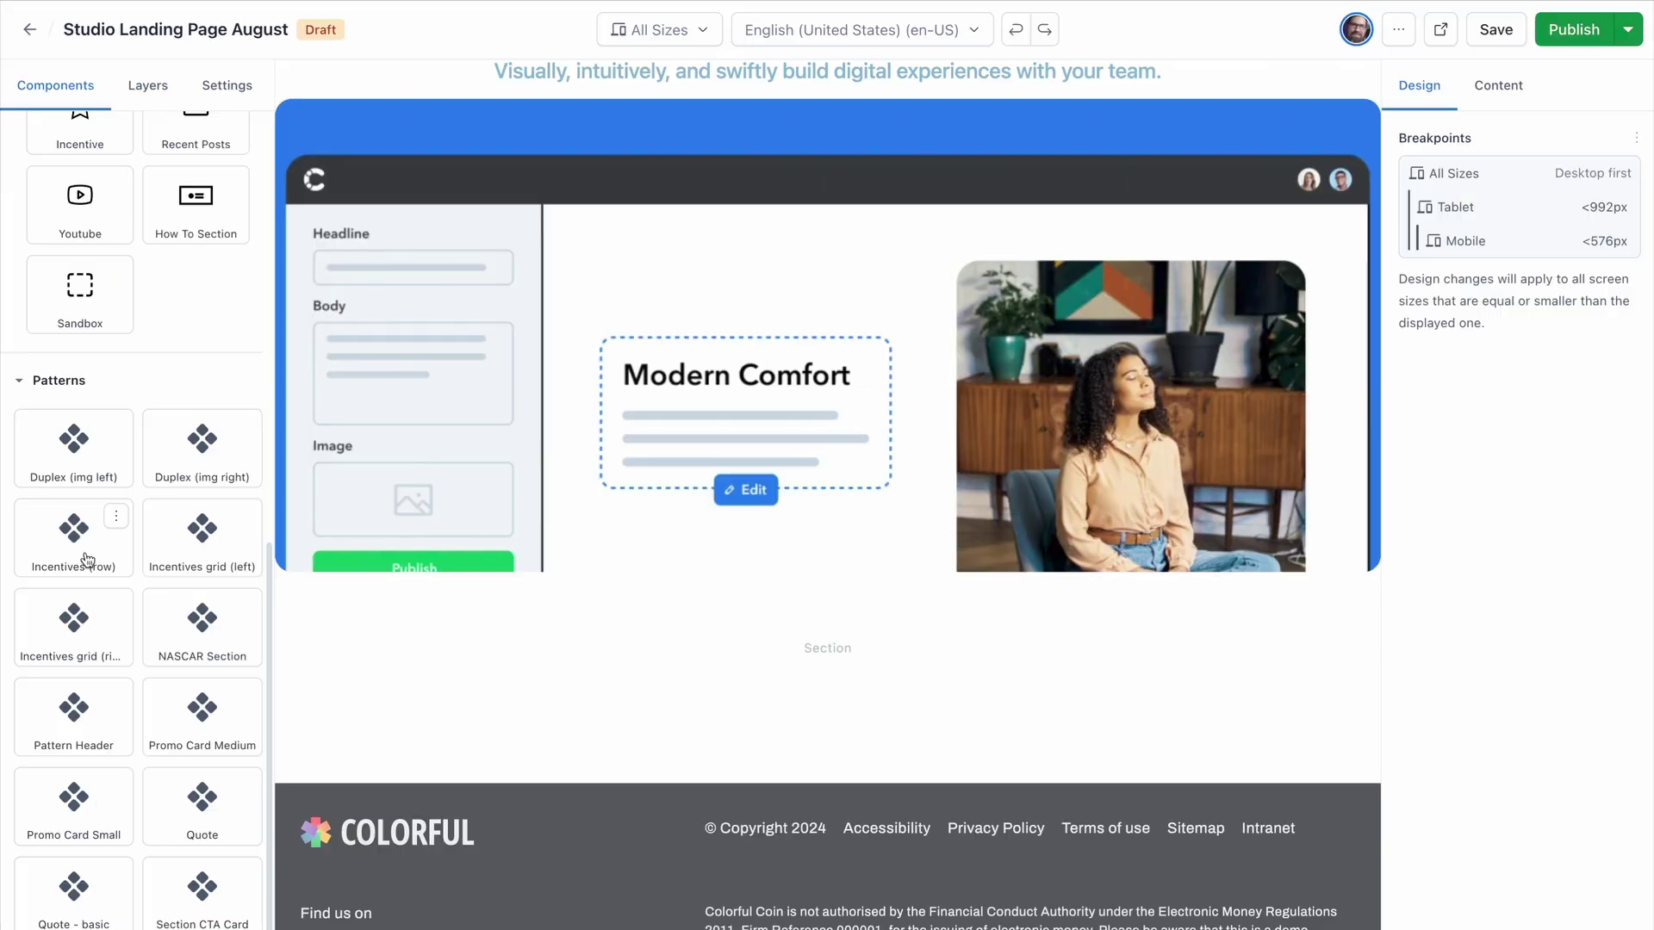
{"action": "left_click_drag", "start_coordinate": [88, 558], "coordinate": [461, 659]}
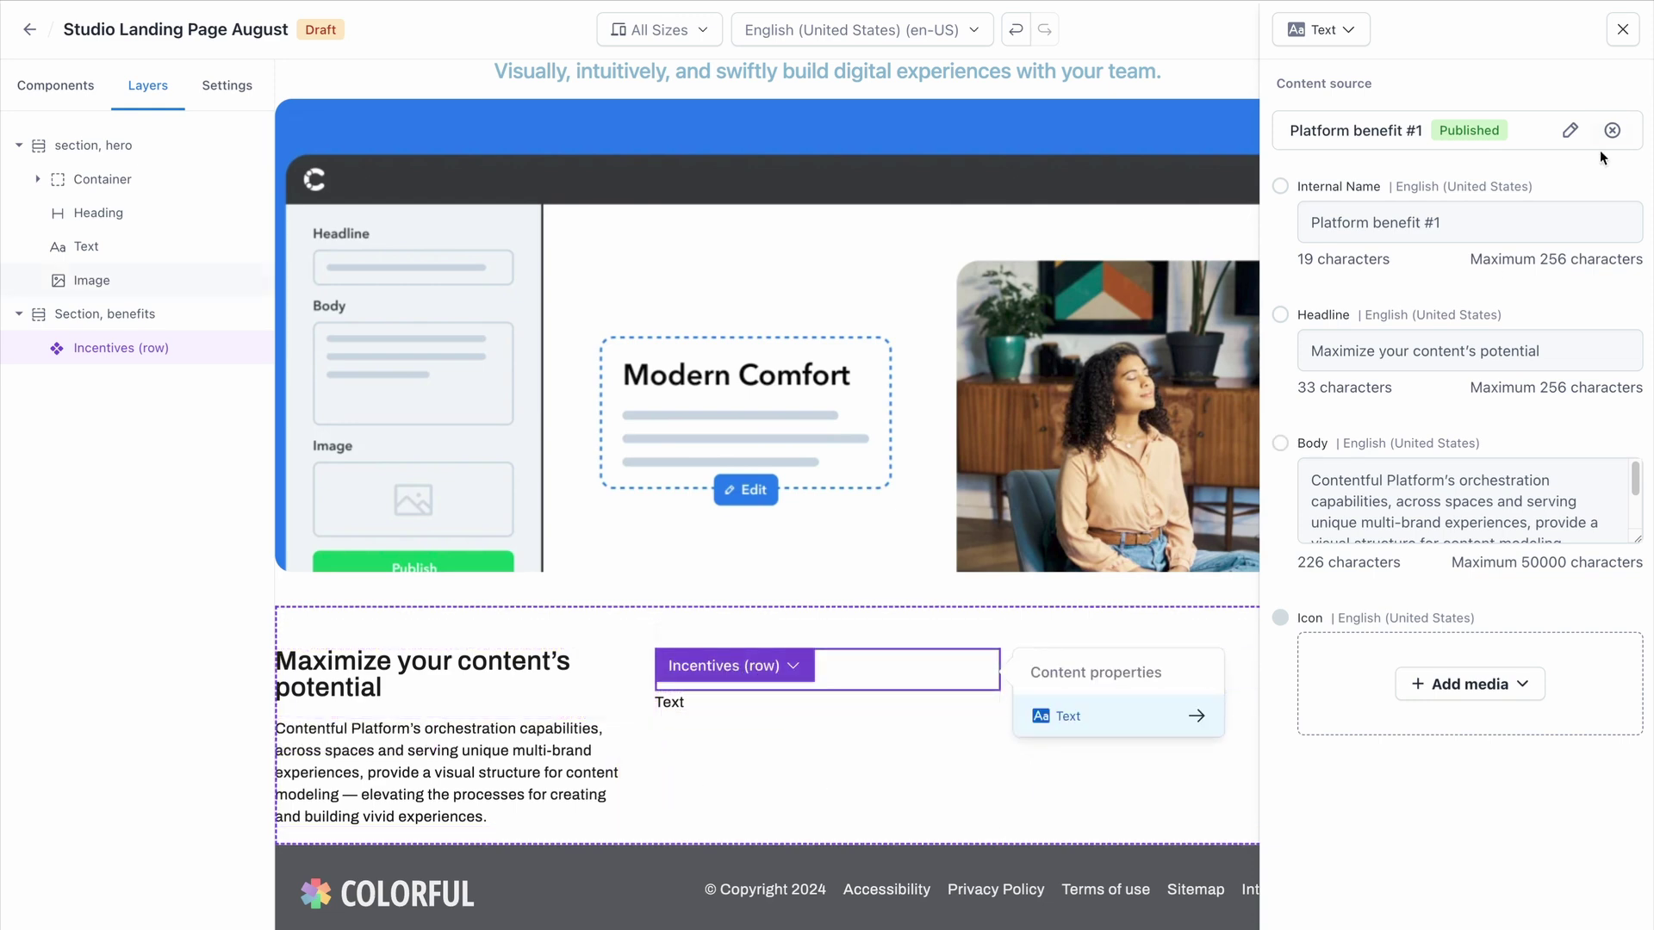
{"action": "left_click", "coordinate": [1612, 132]}
{"action": "left_click", "coordinate": [1397, 190]}
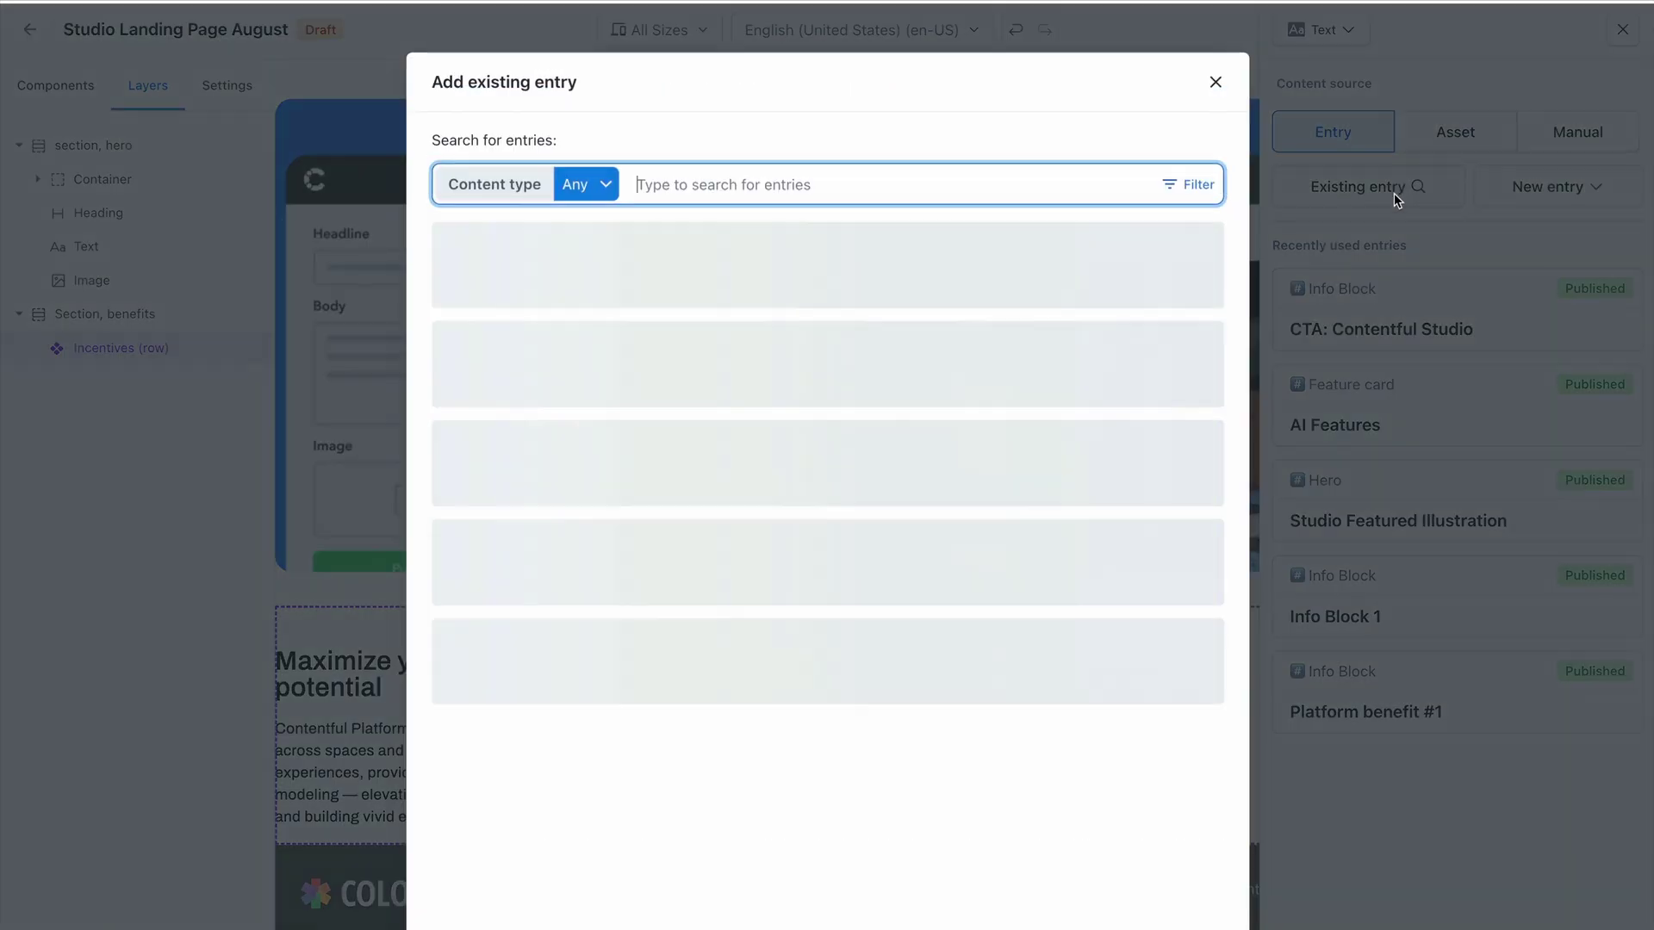
{"action": "type", "text": "benefit"}
{"action": "scroll", "coordinate": [611, 577], "scroll_direction": "down", "scroll_amount": 10}
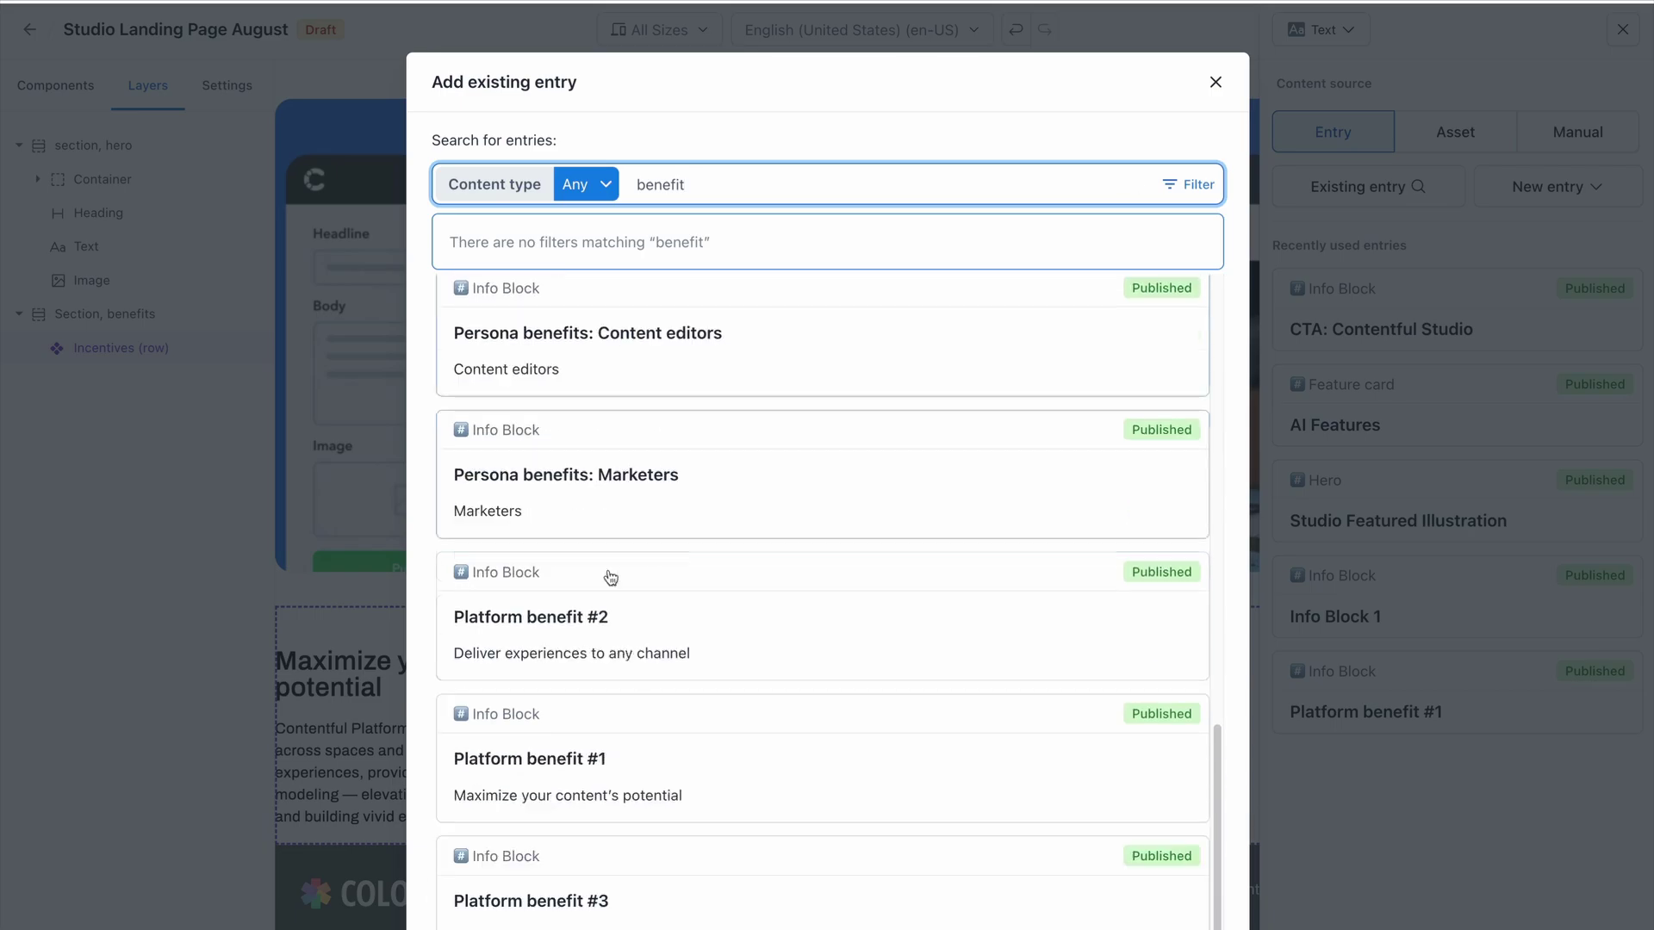
{"action": "left_click", "coordinate": [620, 616]}
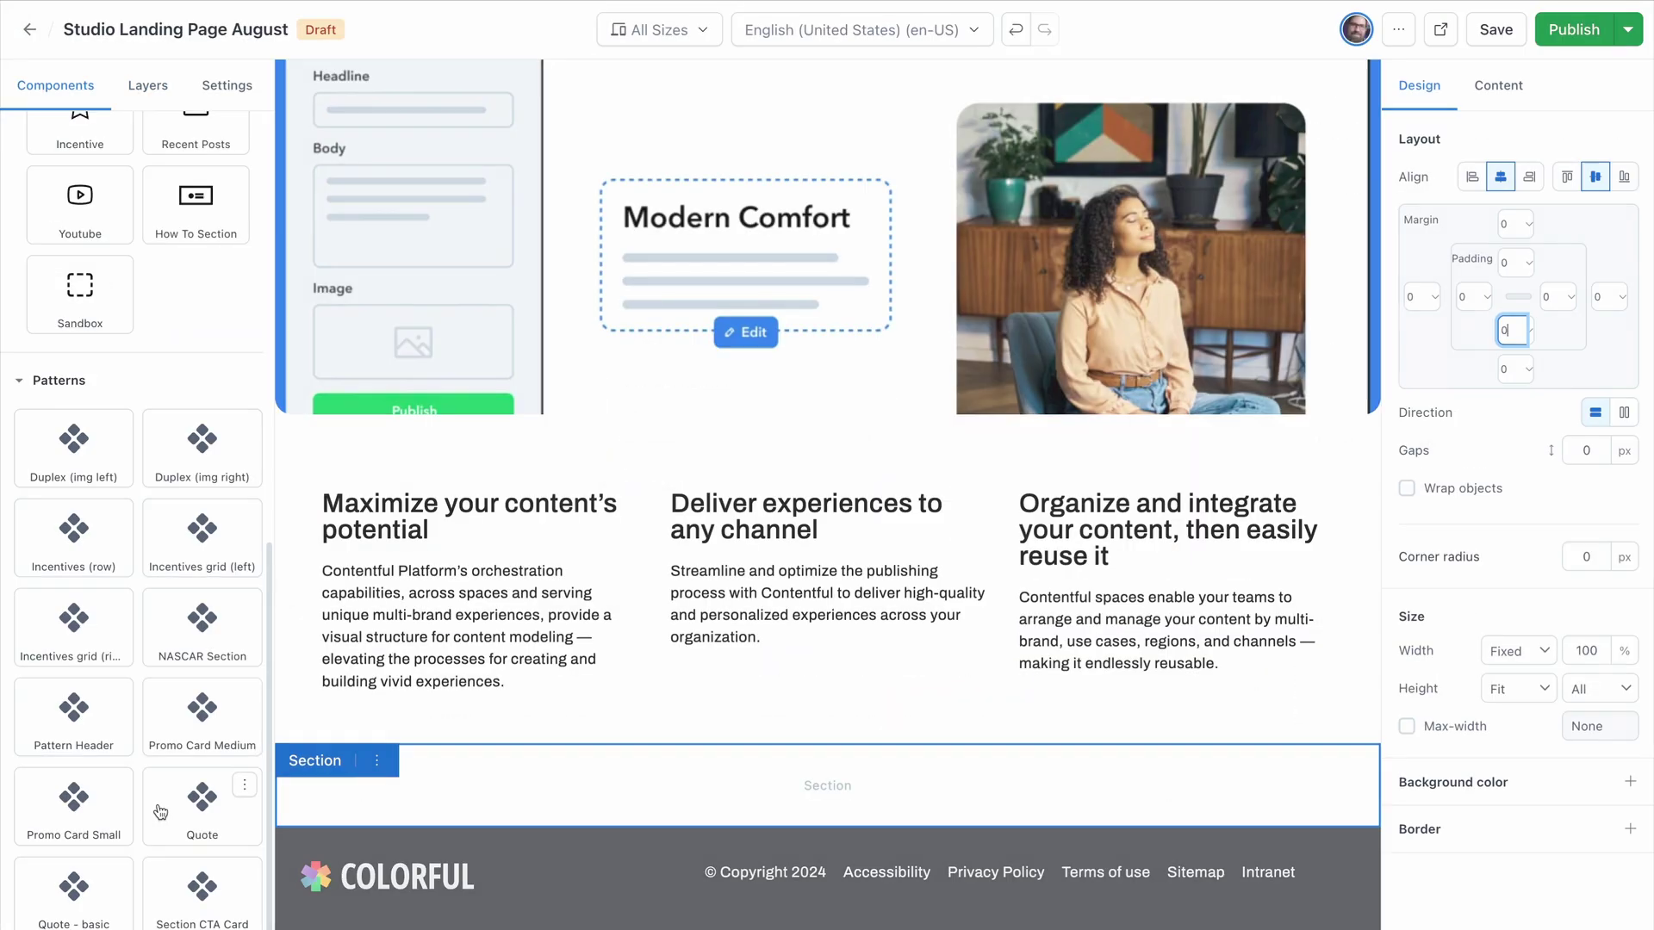
- Add the Quote pattern below the benefits and select its quote text
{"action": "left_click_drag", "start_coordinate": [200, 796], "coordinate": [701, 769]}
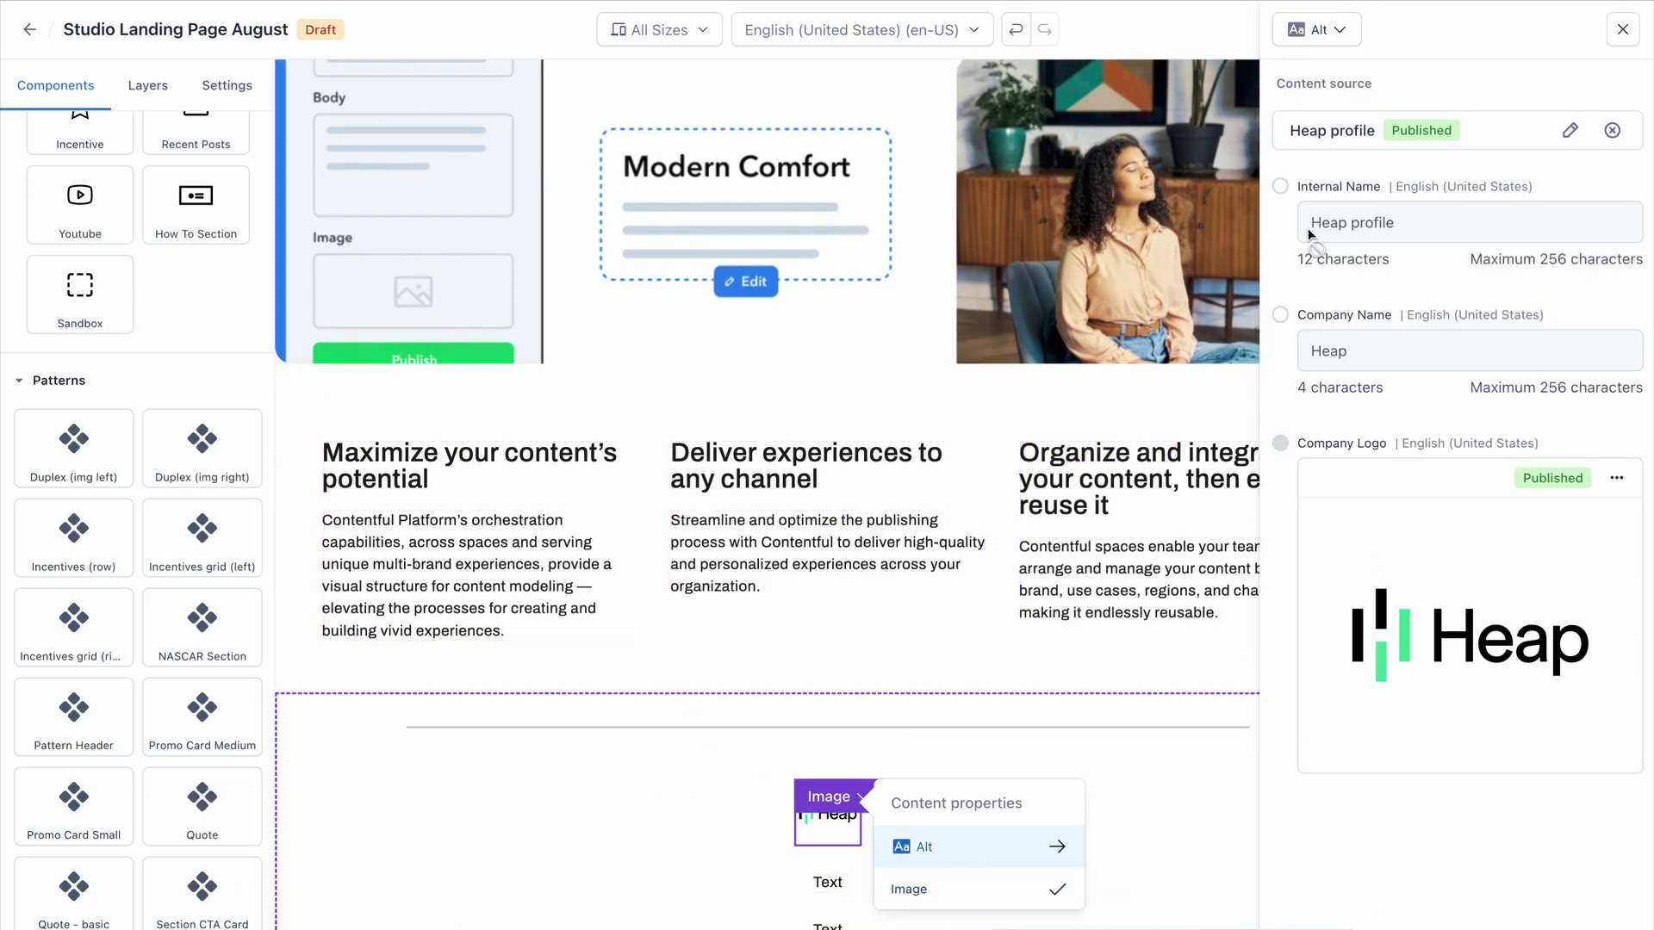
{"action": "scroll", "coordinate": [817, 878], "scroll_direction": "down", "scroll_amount": 3}
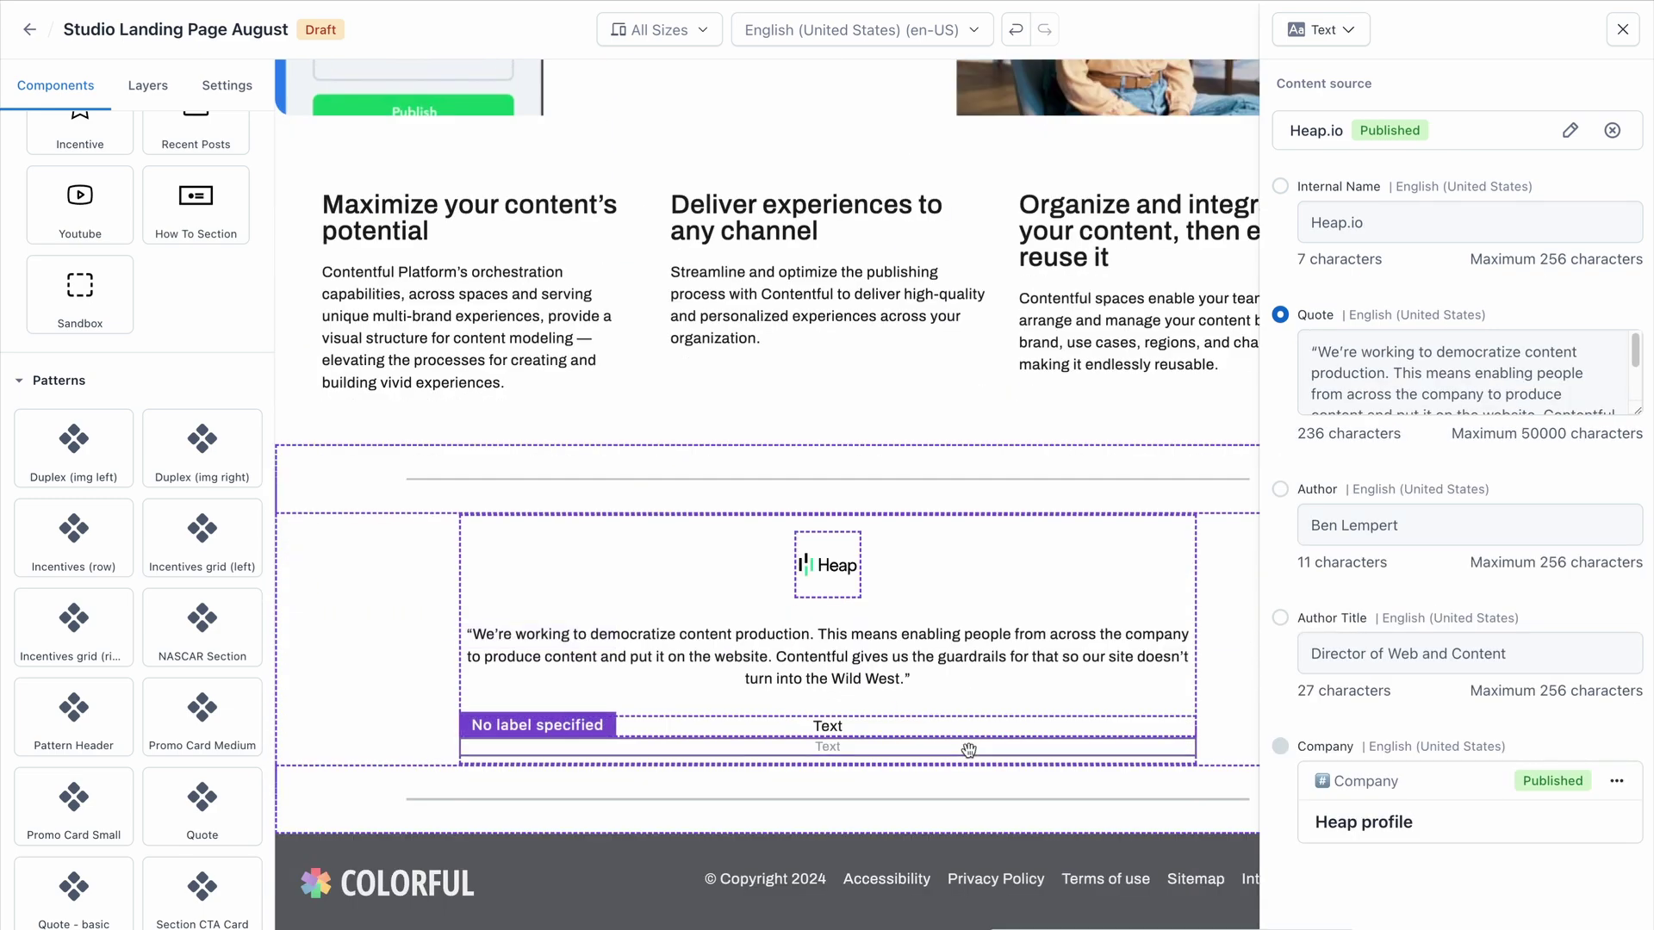
{"action": "left_click", "coordinate": [895, 727]}
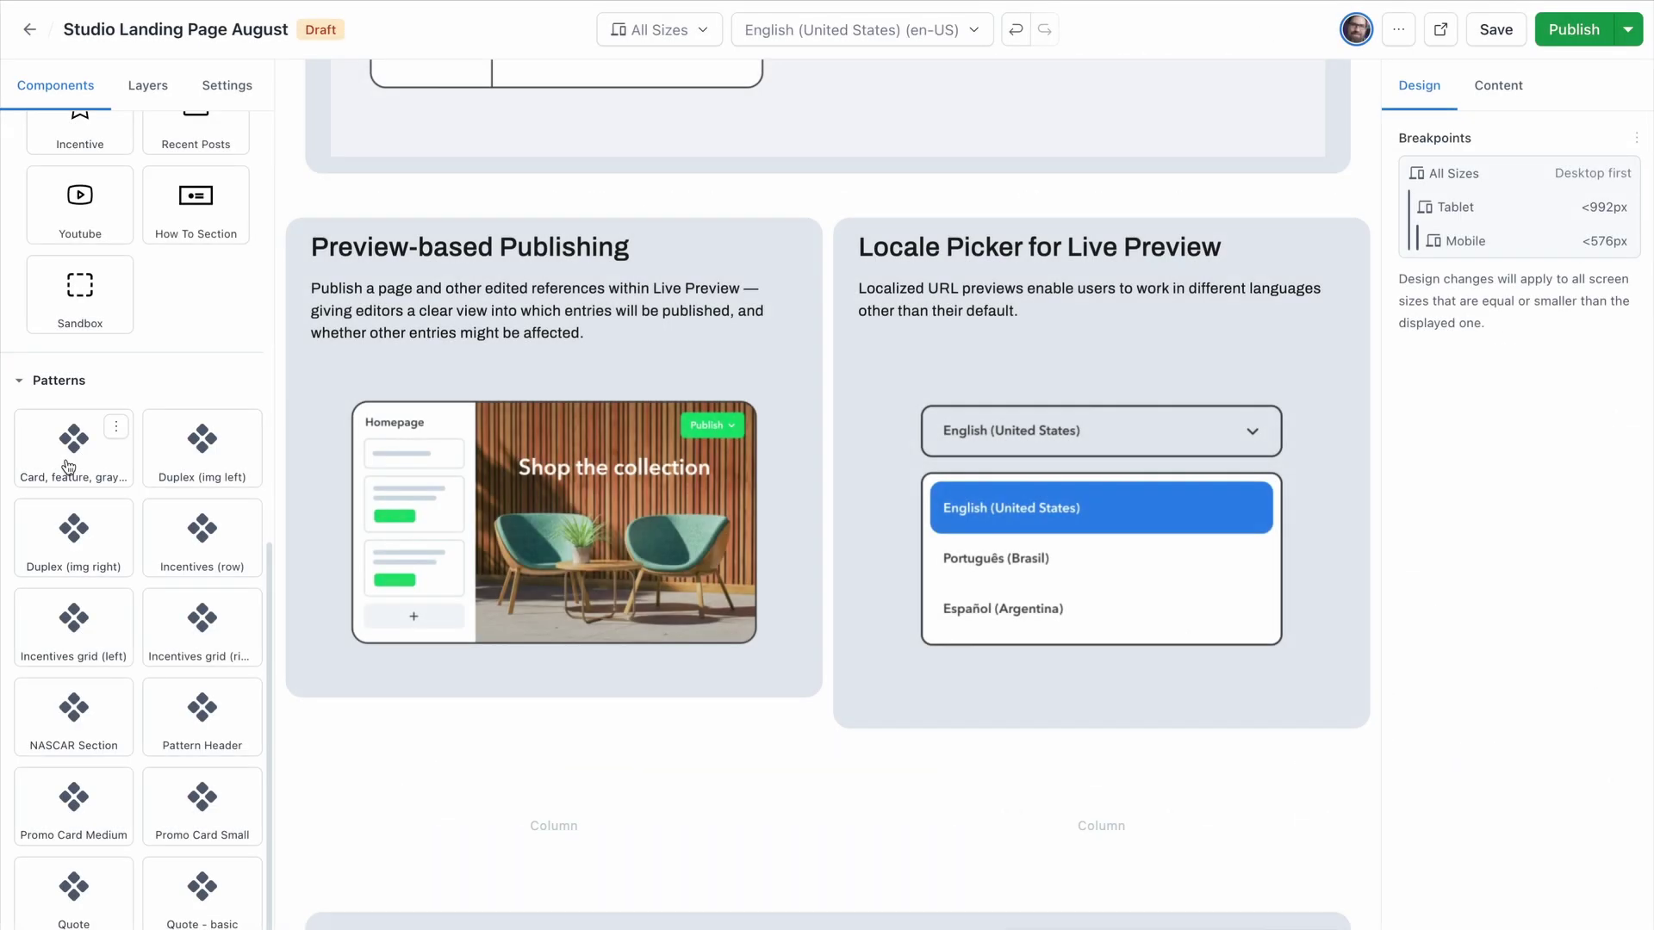
- Drop a Card, feature, gray 02 pattern into the left column and another into the right
{"action": "left_click_drag", "start_coordinate": [76, 448], "coordinate": [357, 836]}
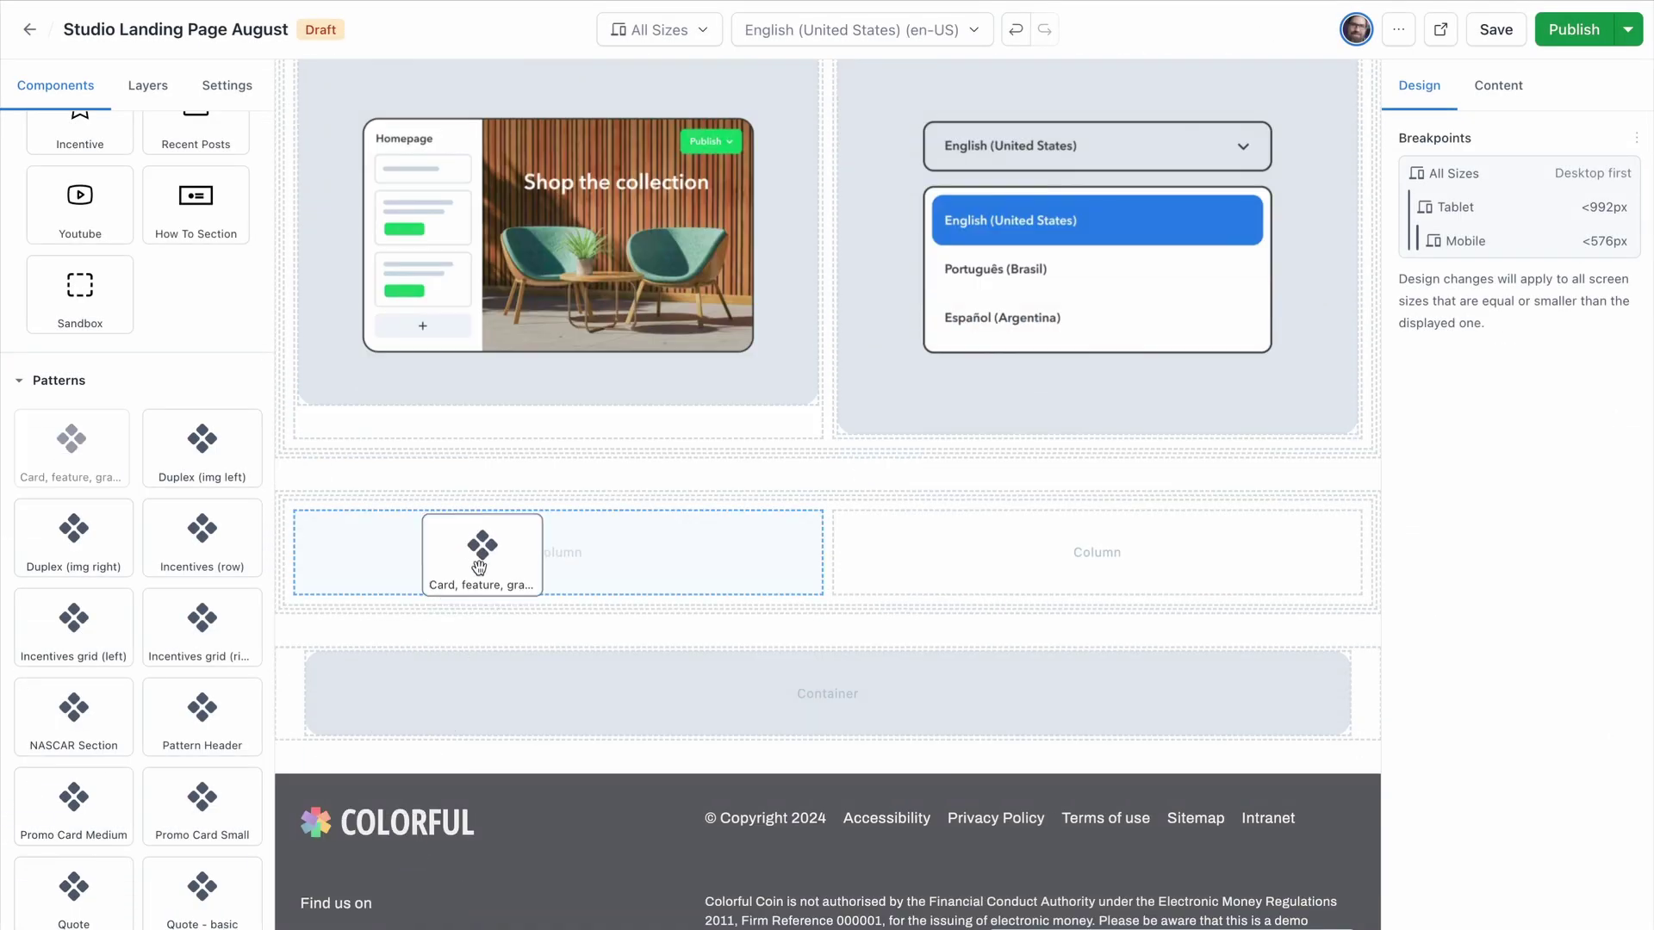
{"action": "left_click_drag", "start_coordinate": [541, 576], "coordinate": [544, 579]}
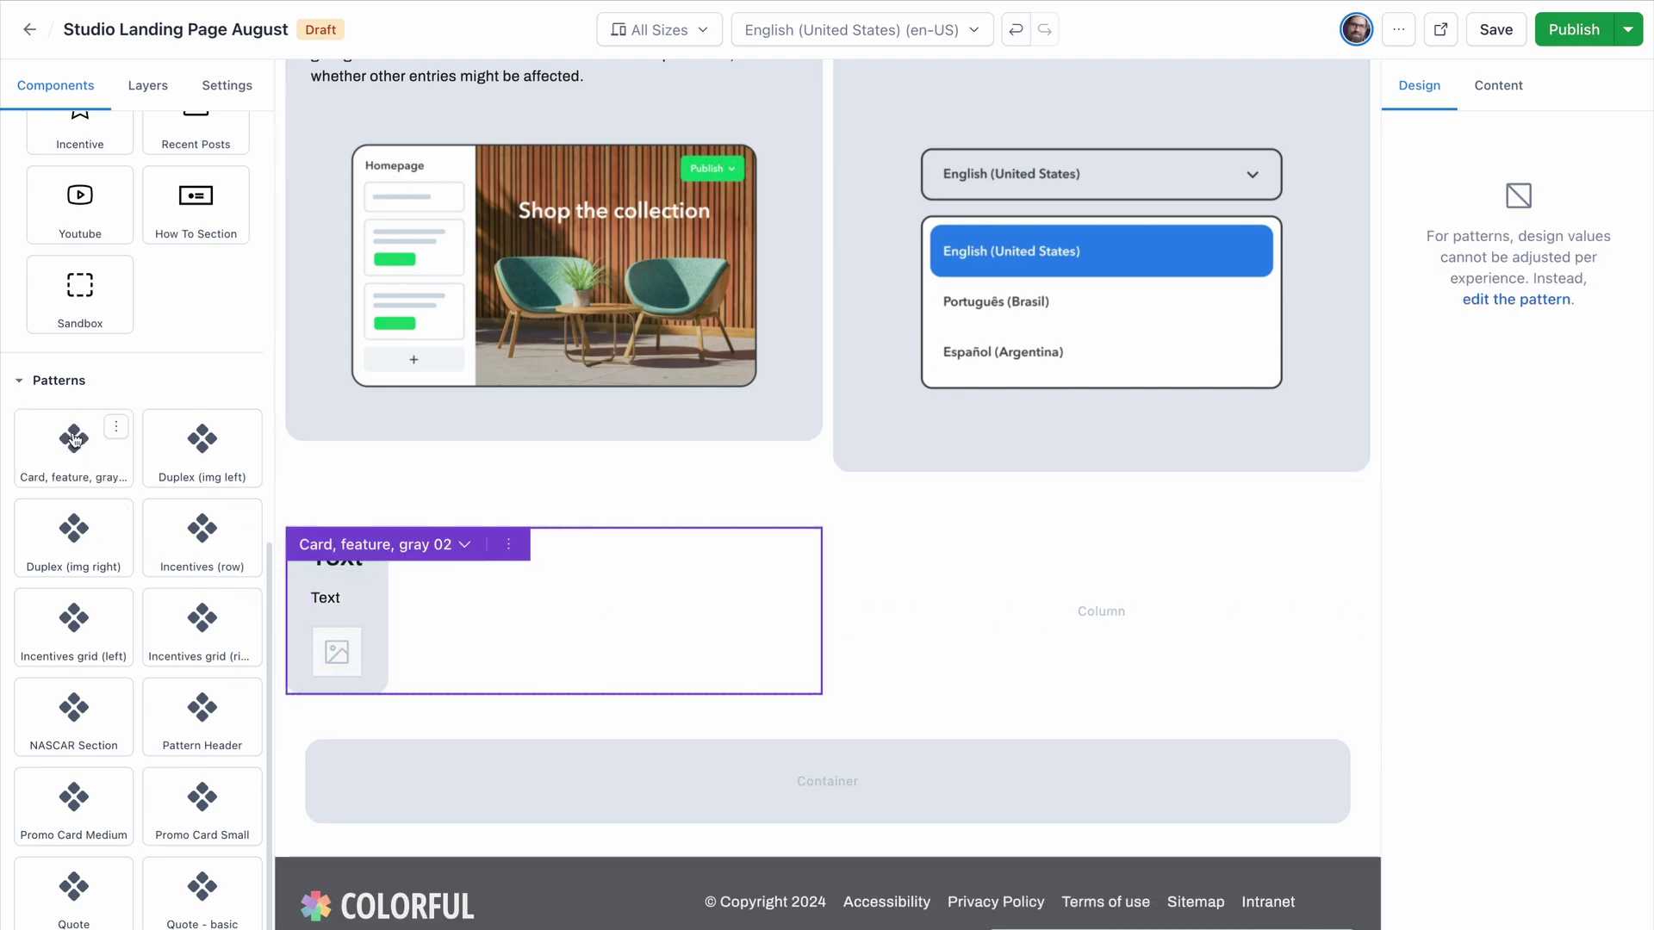
{"action": "left_click_drag", "start_coordinate": [67, 449], "coordinate": [983, 742]}
{"action": "left_click_drag", "start_coordinate": [1074, 719], "coordinate": [1077, 722]}
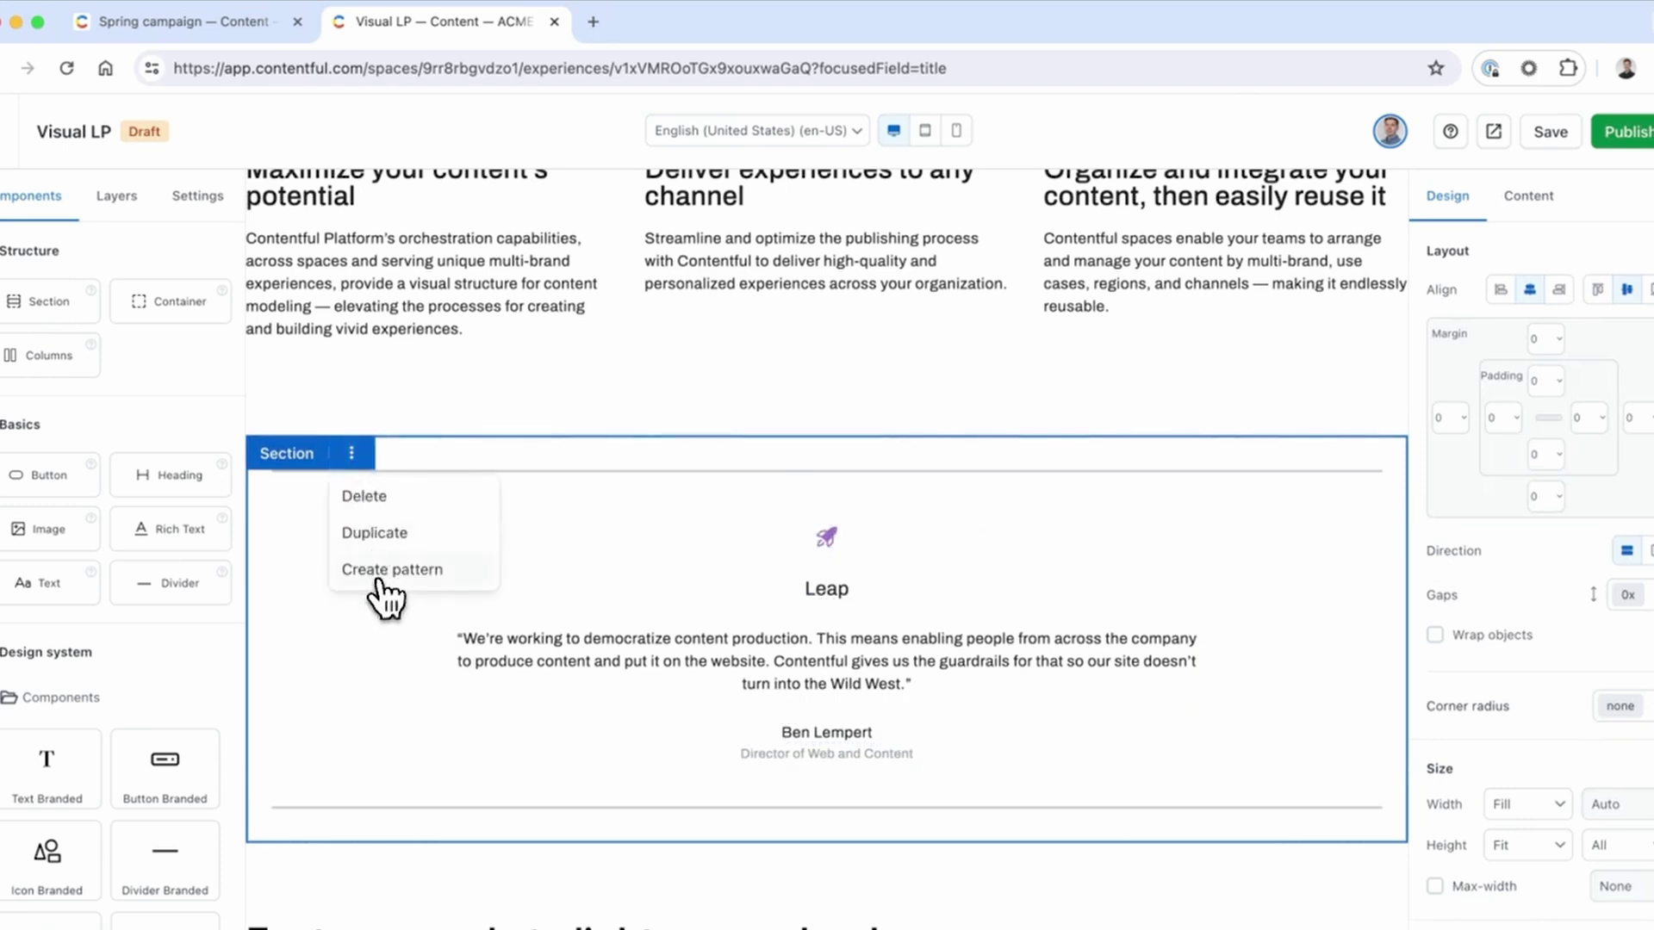
- Save the customer quote section as a pattern named 'Testimonial'
{"action": "left_click", "coordinate": [379, 575]}
{"action": "type", "text": "Testimon"}
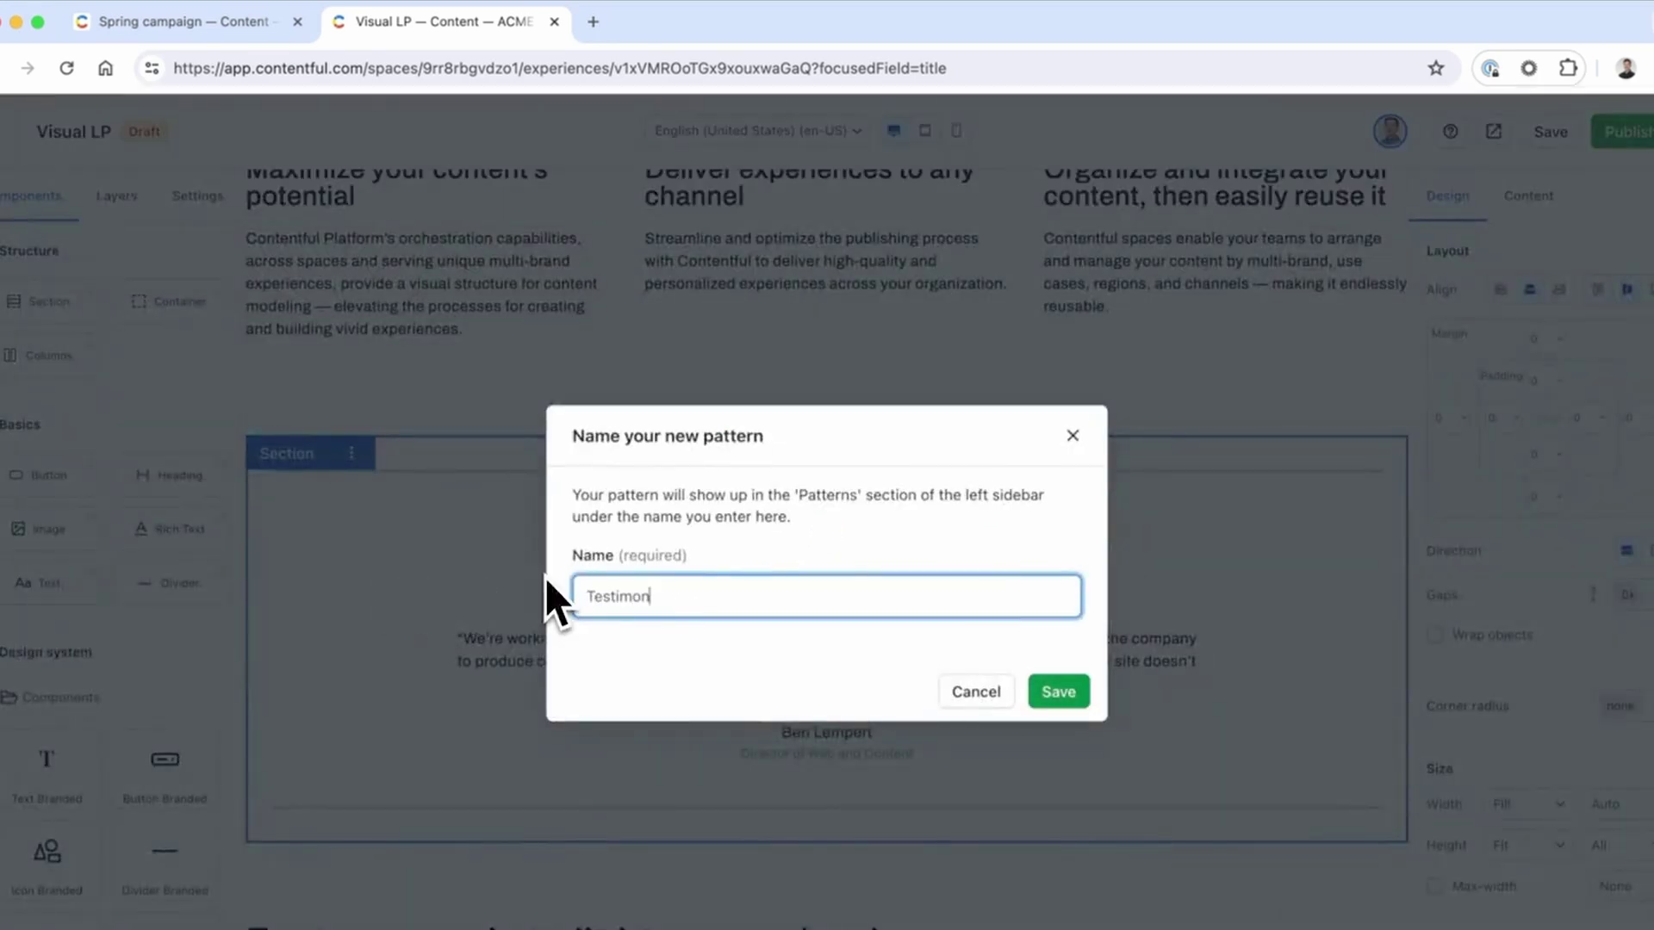
{"action": "type", "text": "ial"}
{"action": "left_click", "coordinate": [1053, 693]}
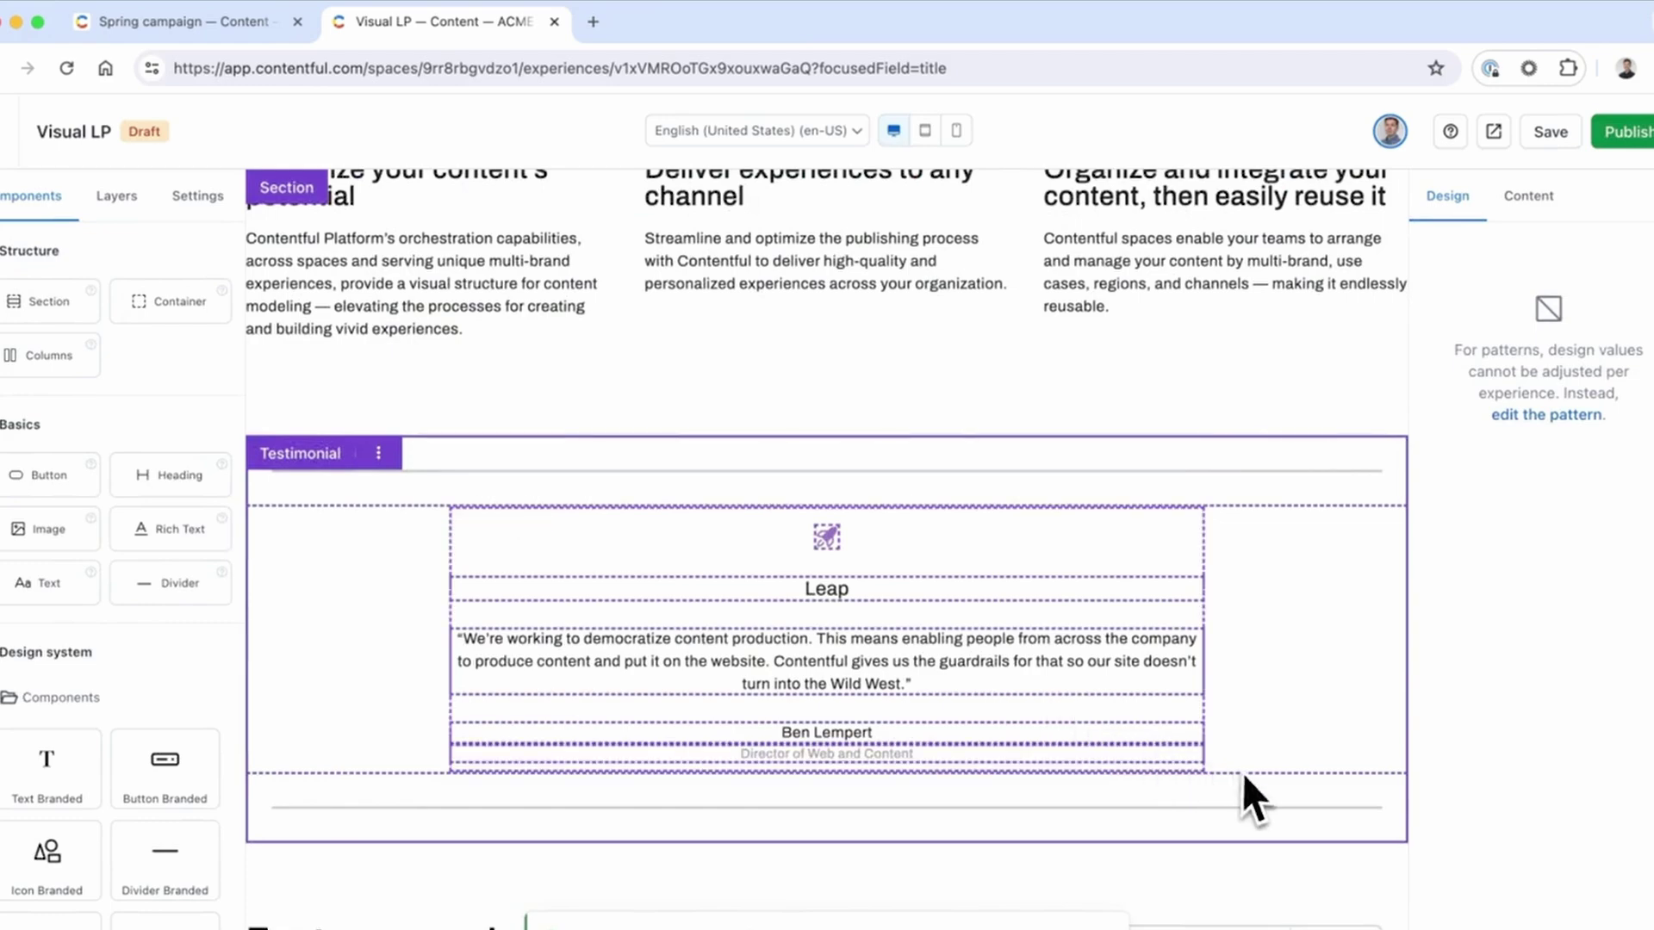
{"action": "scroll", "coordinate": [1243, 773], "scroll_direction": "down", "scroll_amount": 3}
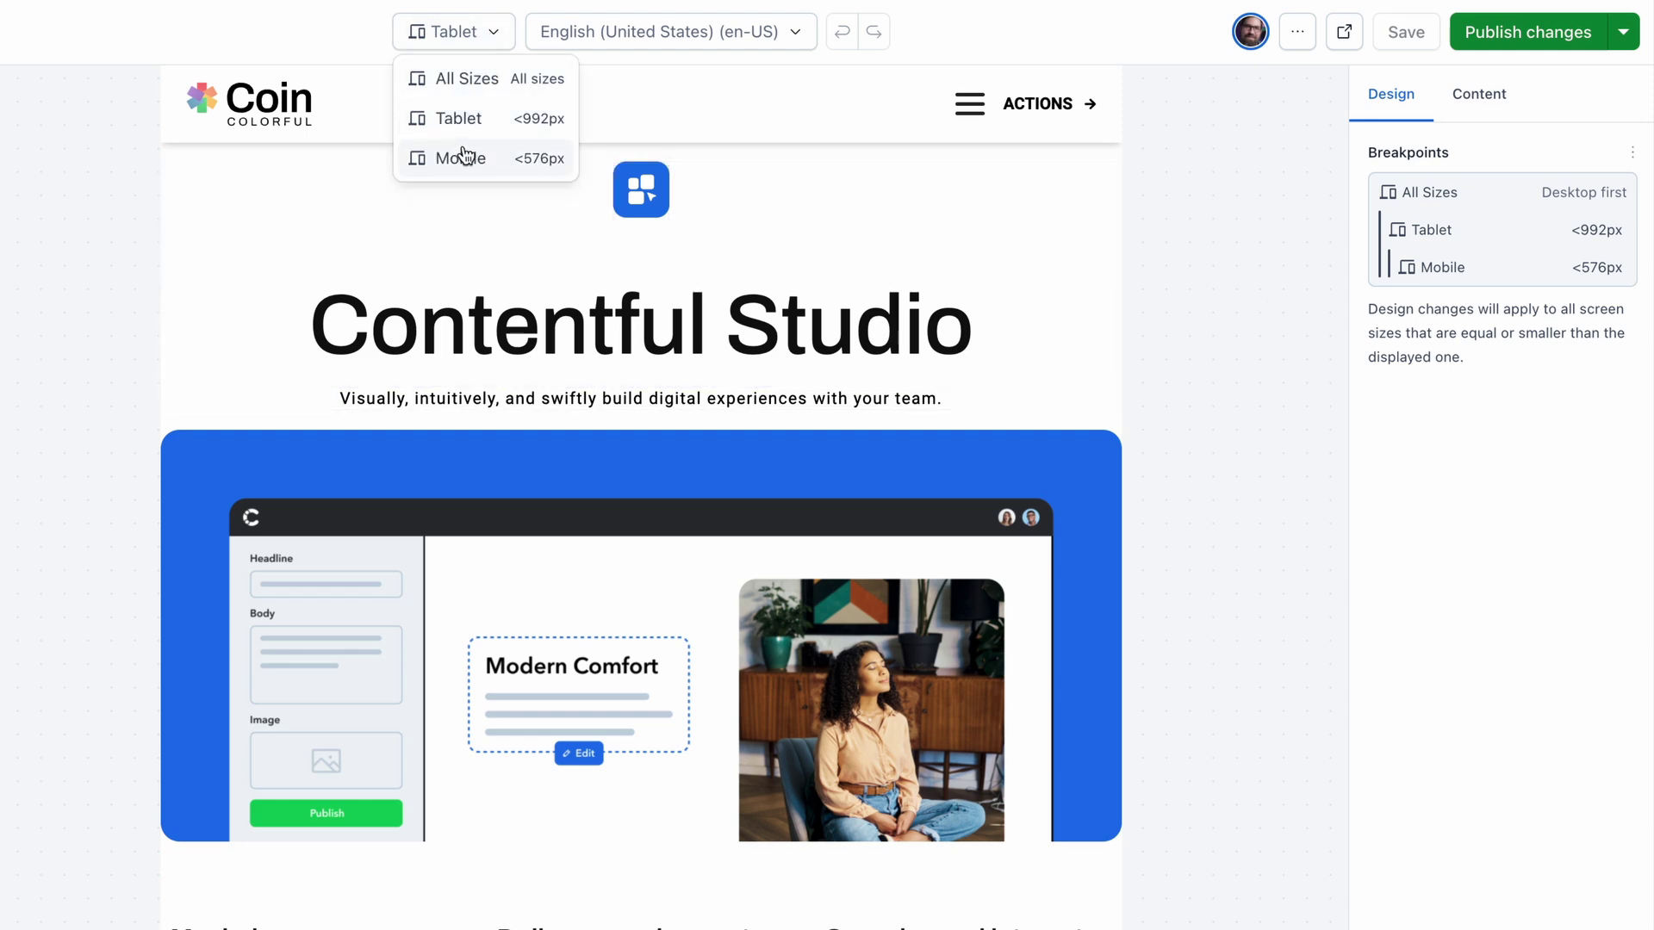
- On the Mobile breakpoint, set both two-column blocks to wrap after 1 column
{"action": "left_click", "coordinate": [463, 158]}
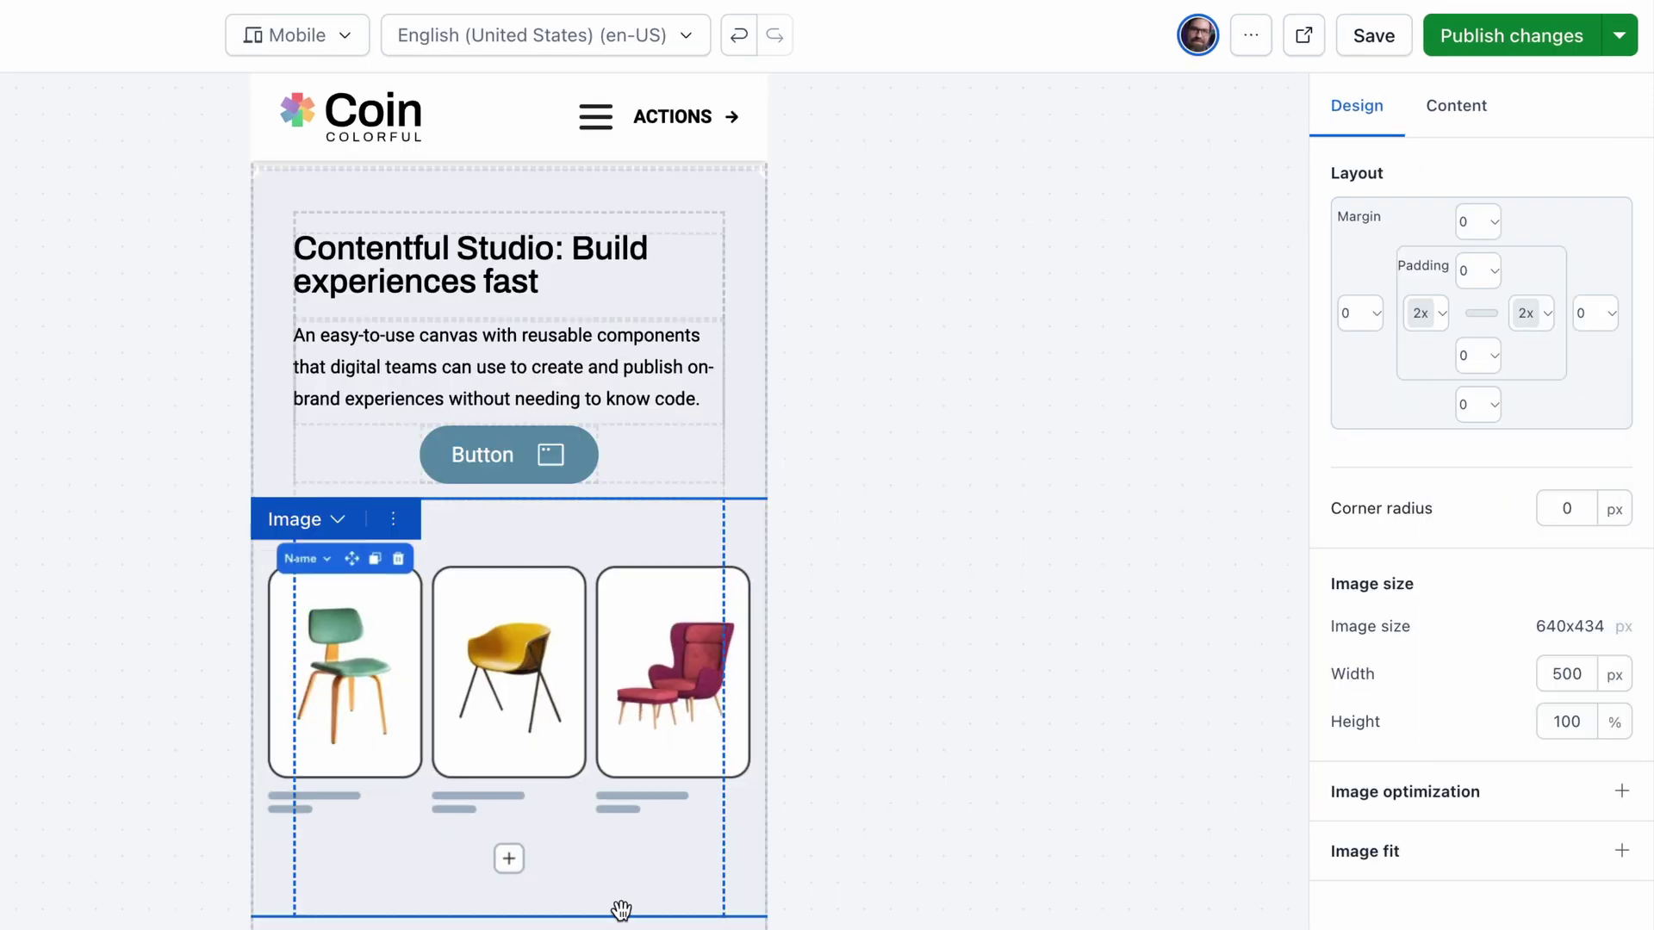
{"action": "scroll", "coordinate": [620, 911], "scroll_direction": "down", "scroll_amount": 5}
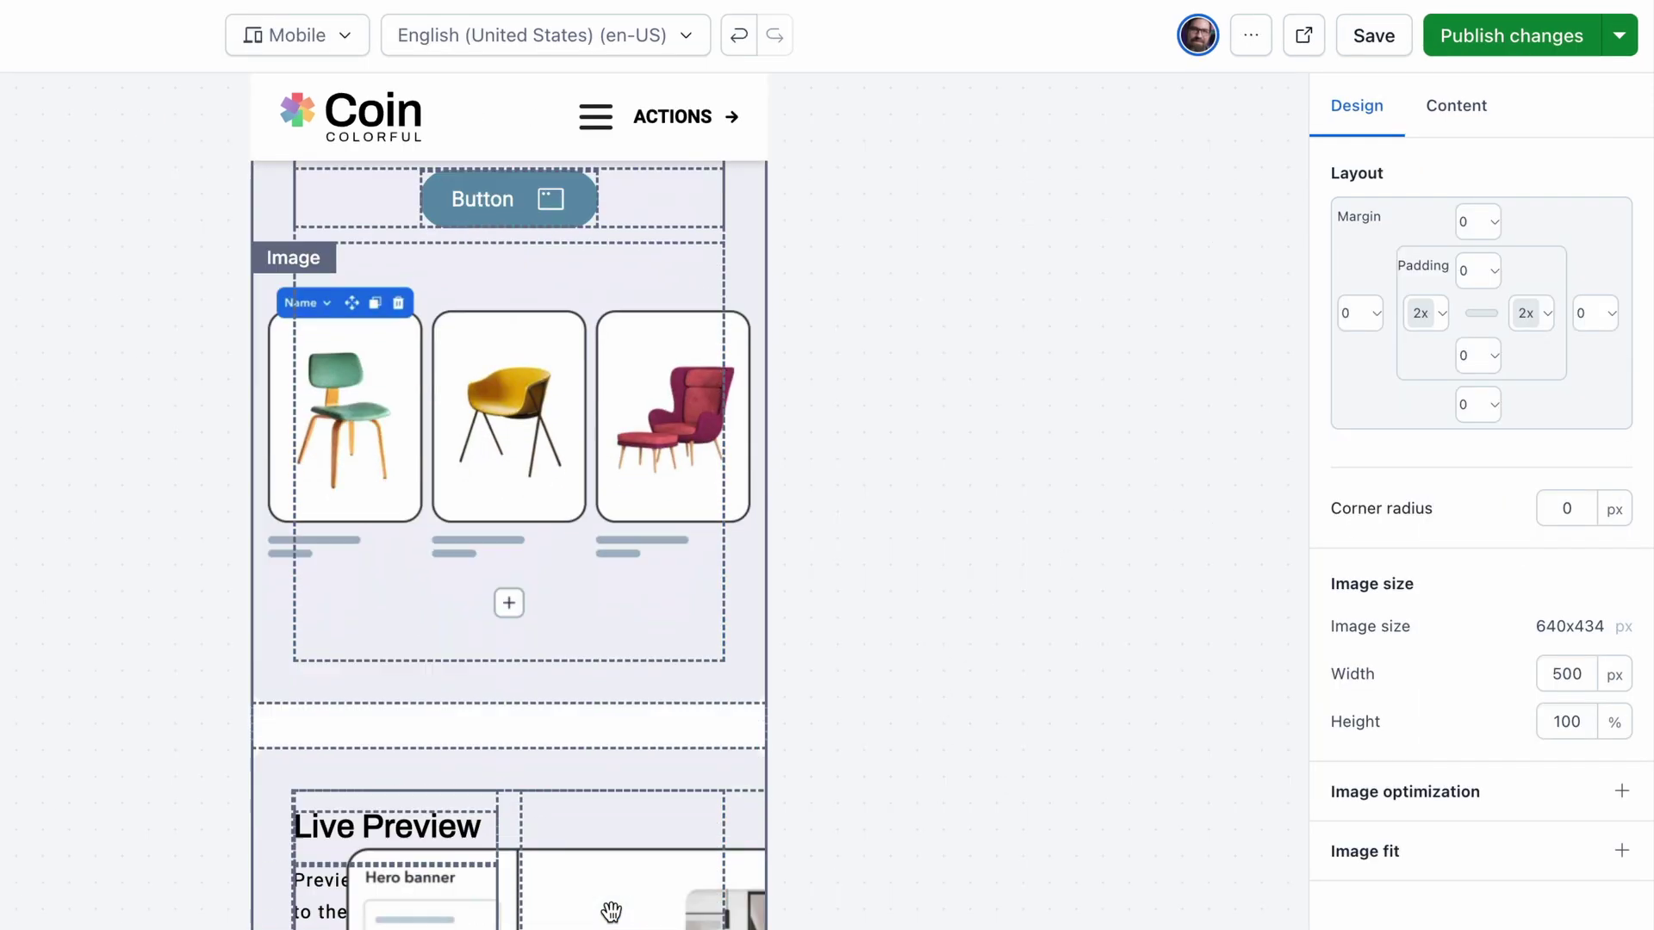
{"action": "left_click", "coordinate": [448, 691]}
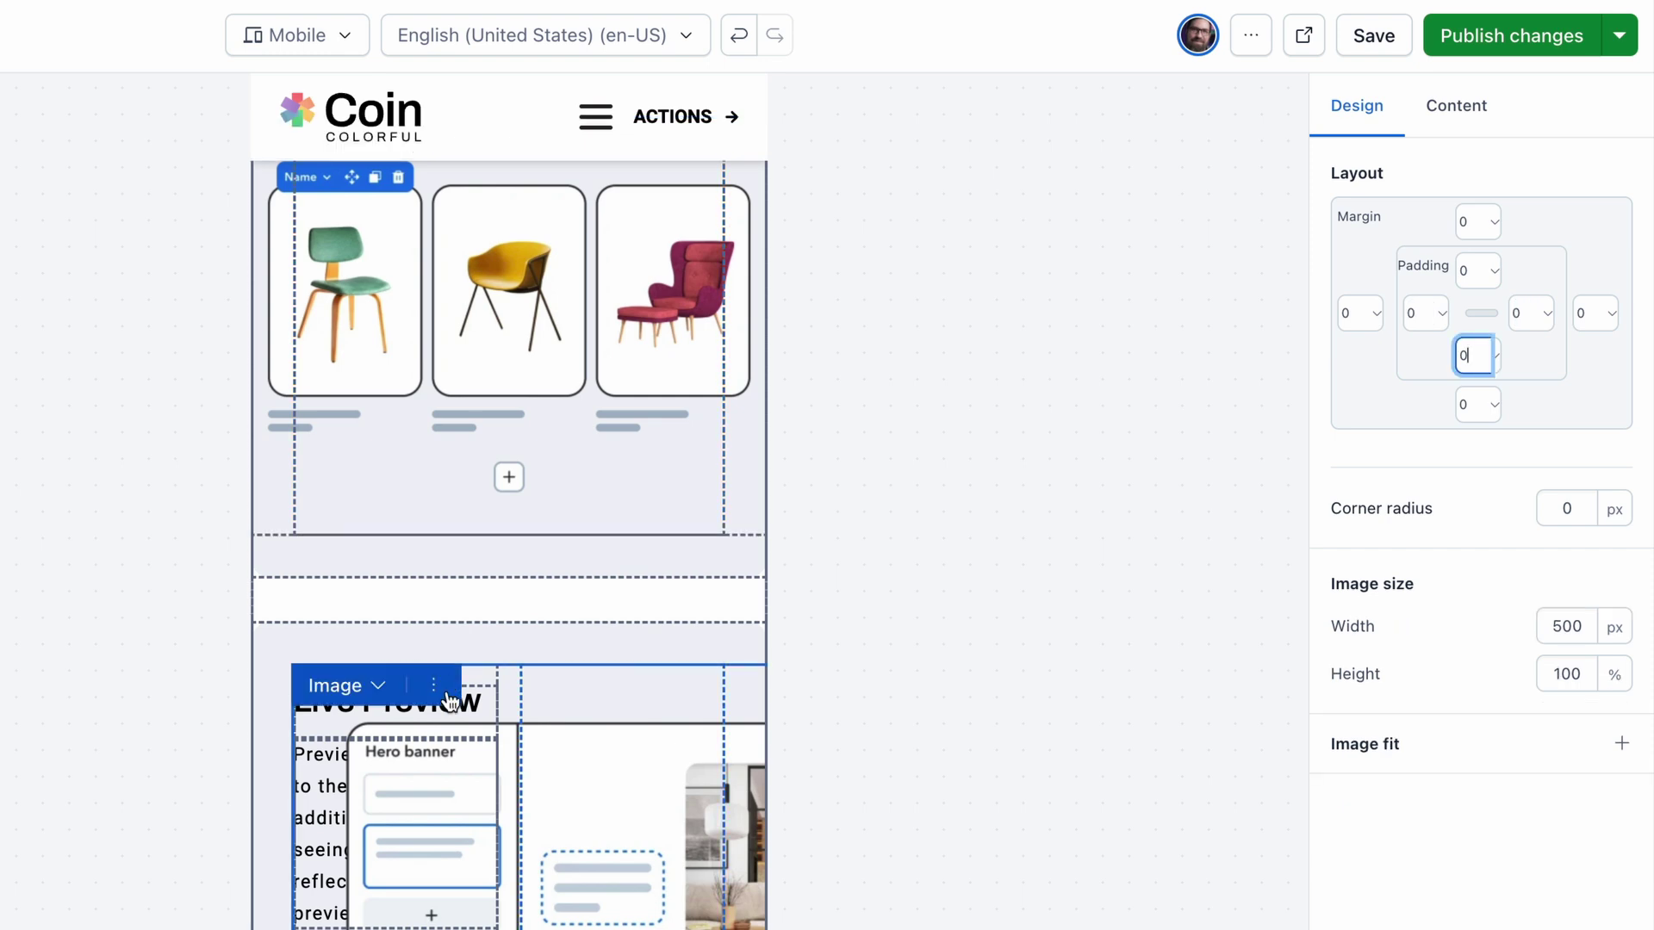
{"action": "left_click", "coordinate": [467, 733]}
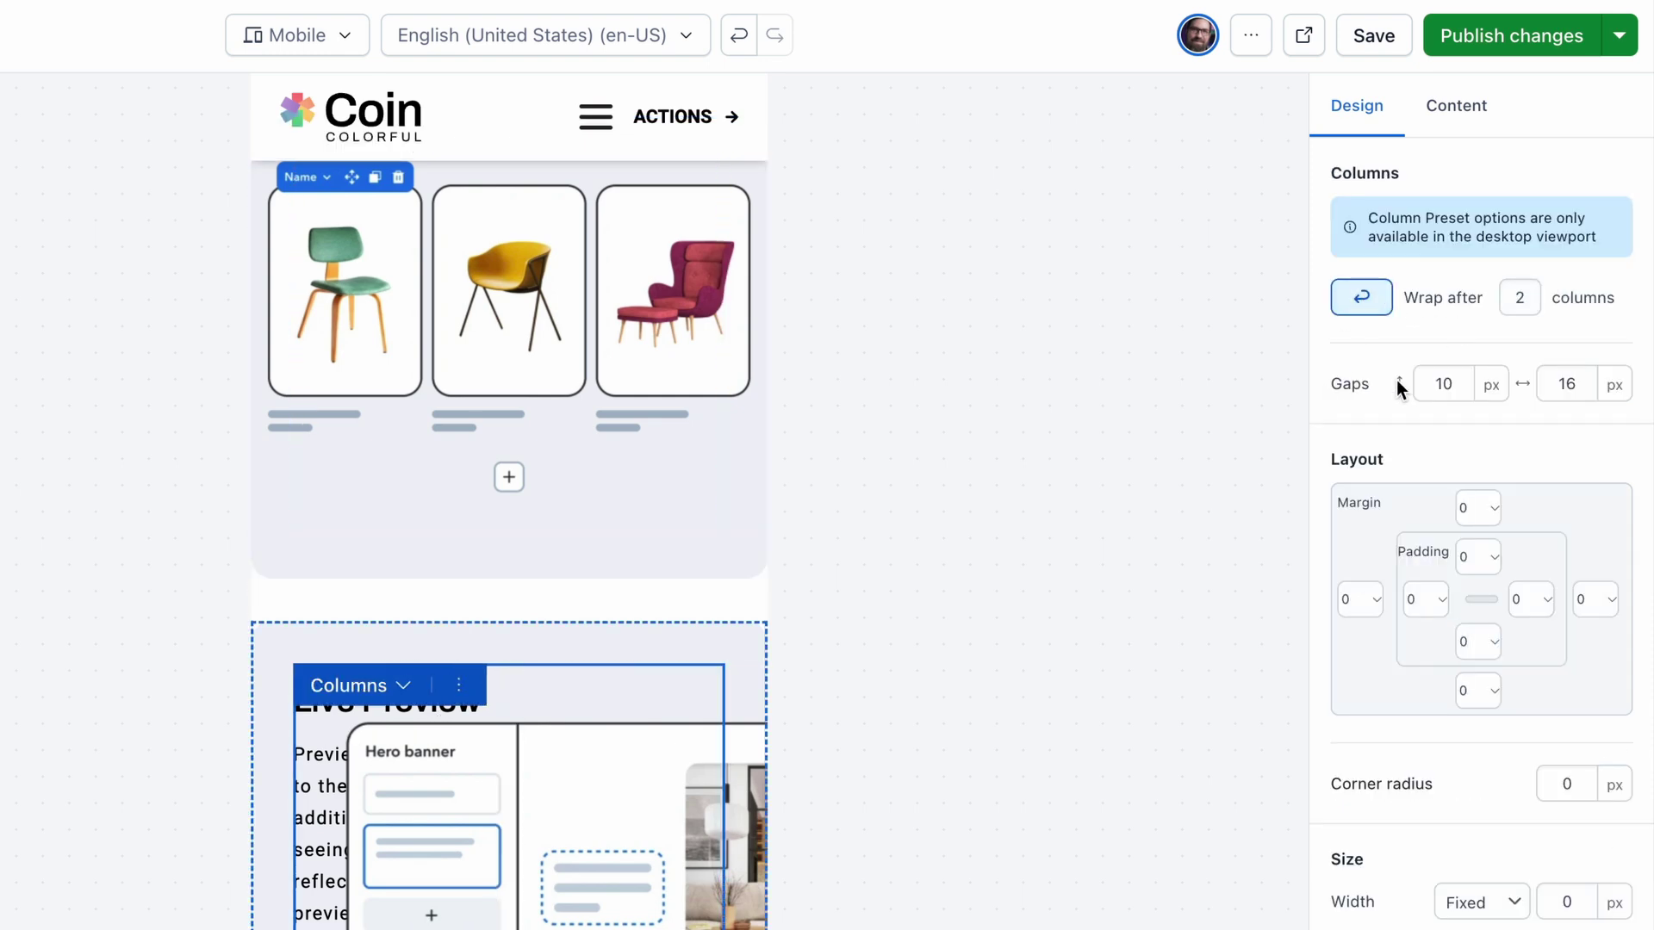
{"action": "double_click", "coordinate": [1523, 297]}
{"action": "type", "text": "1"}
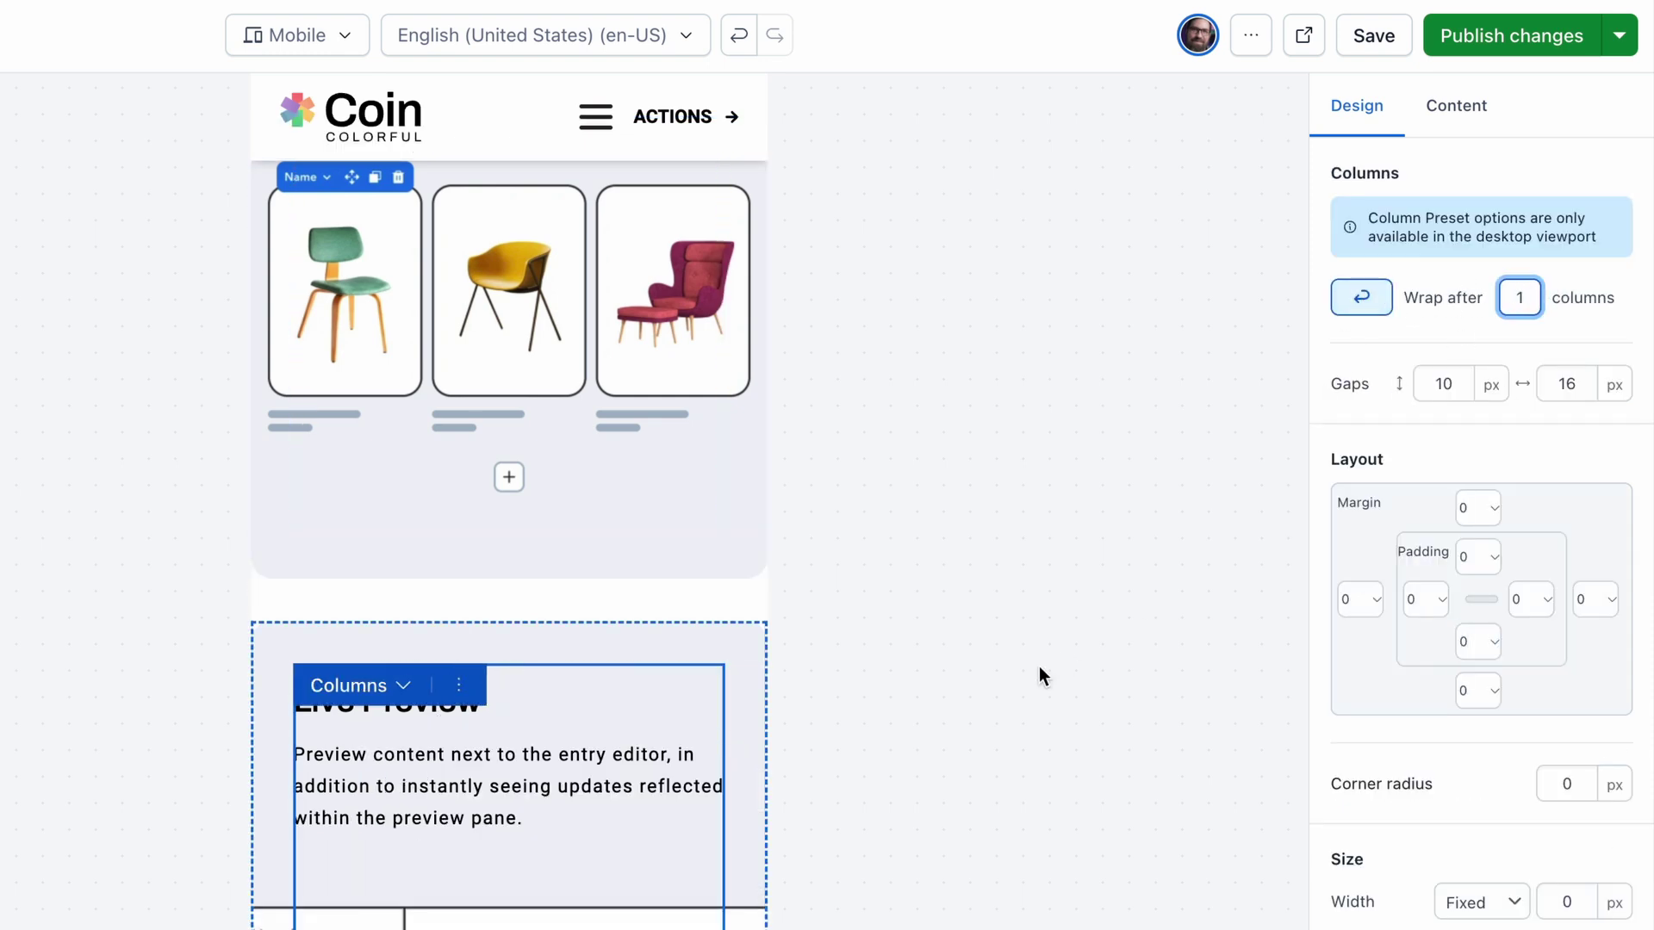
{"action": "left_click", "coordinate": [498, 820]}
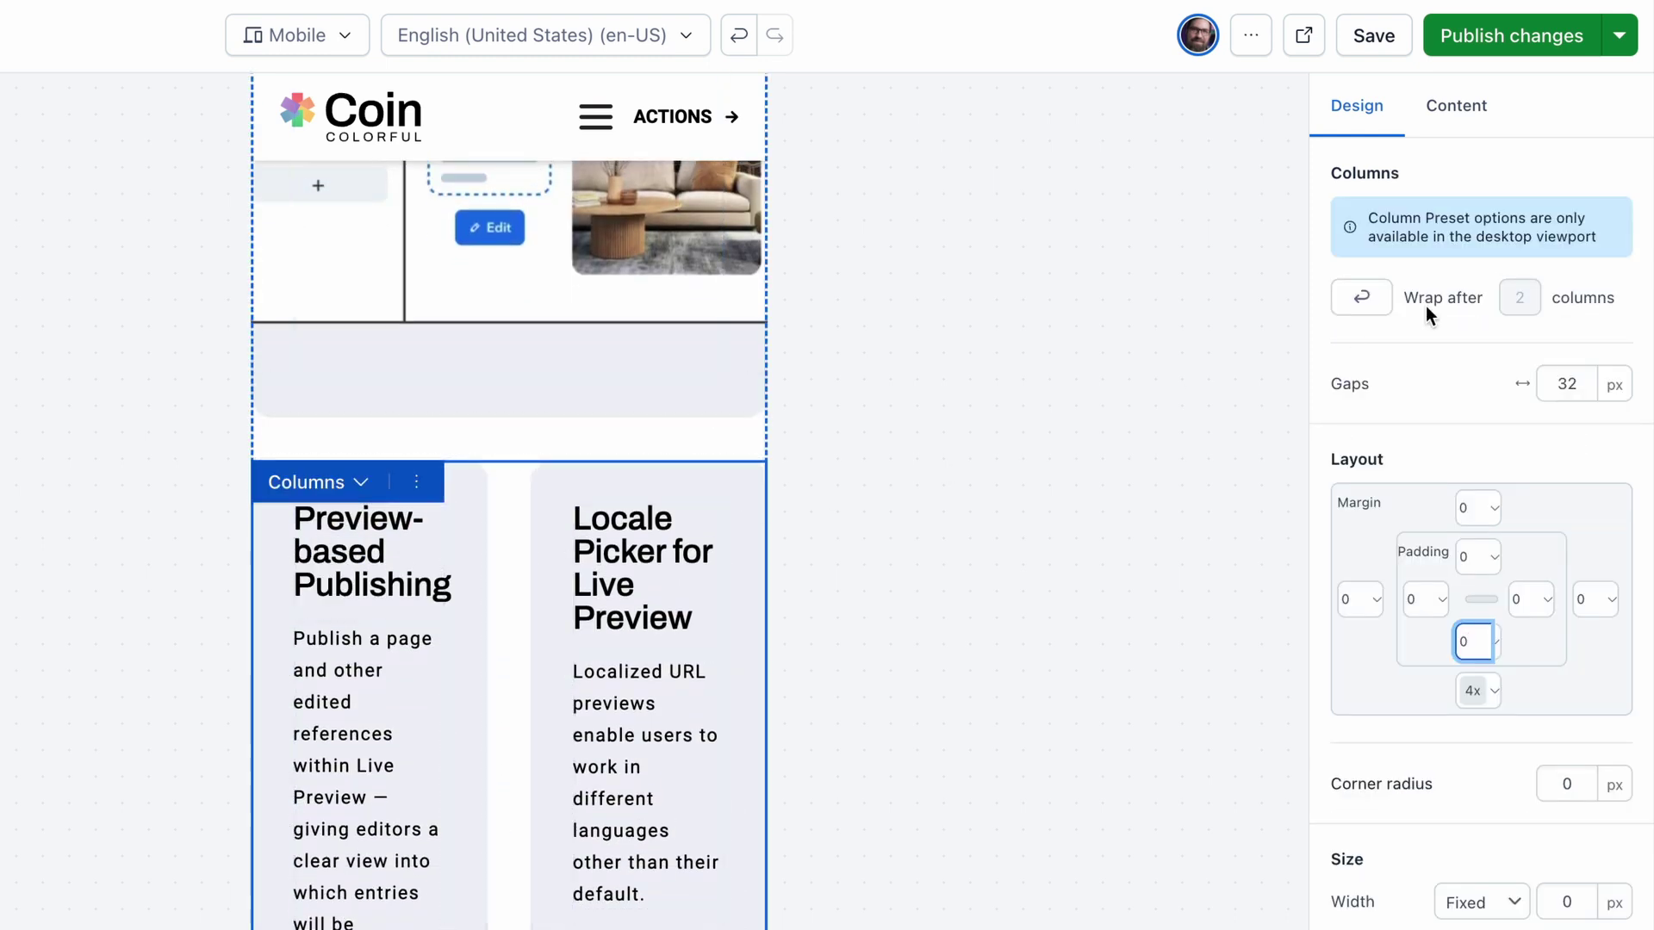
{"action": "left_click", "coordinate": [1362, 297]}
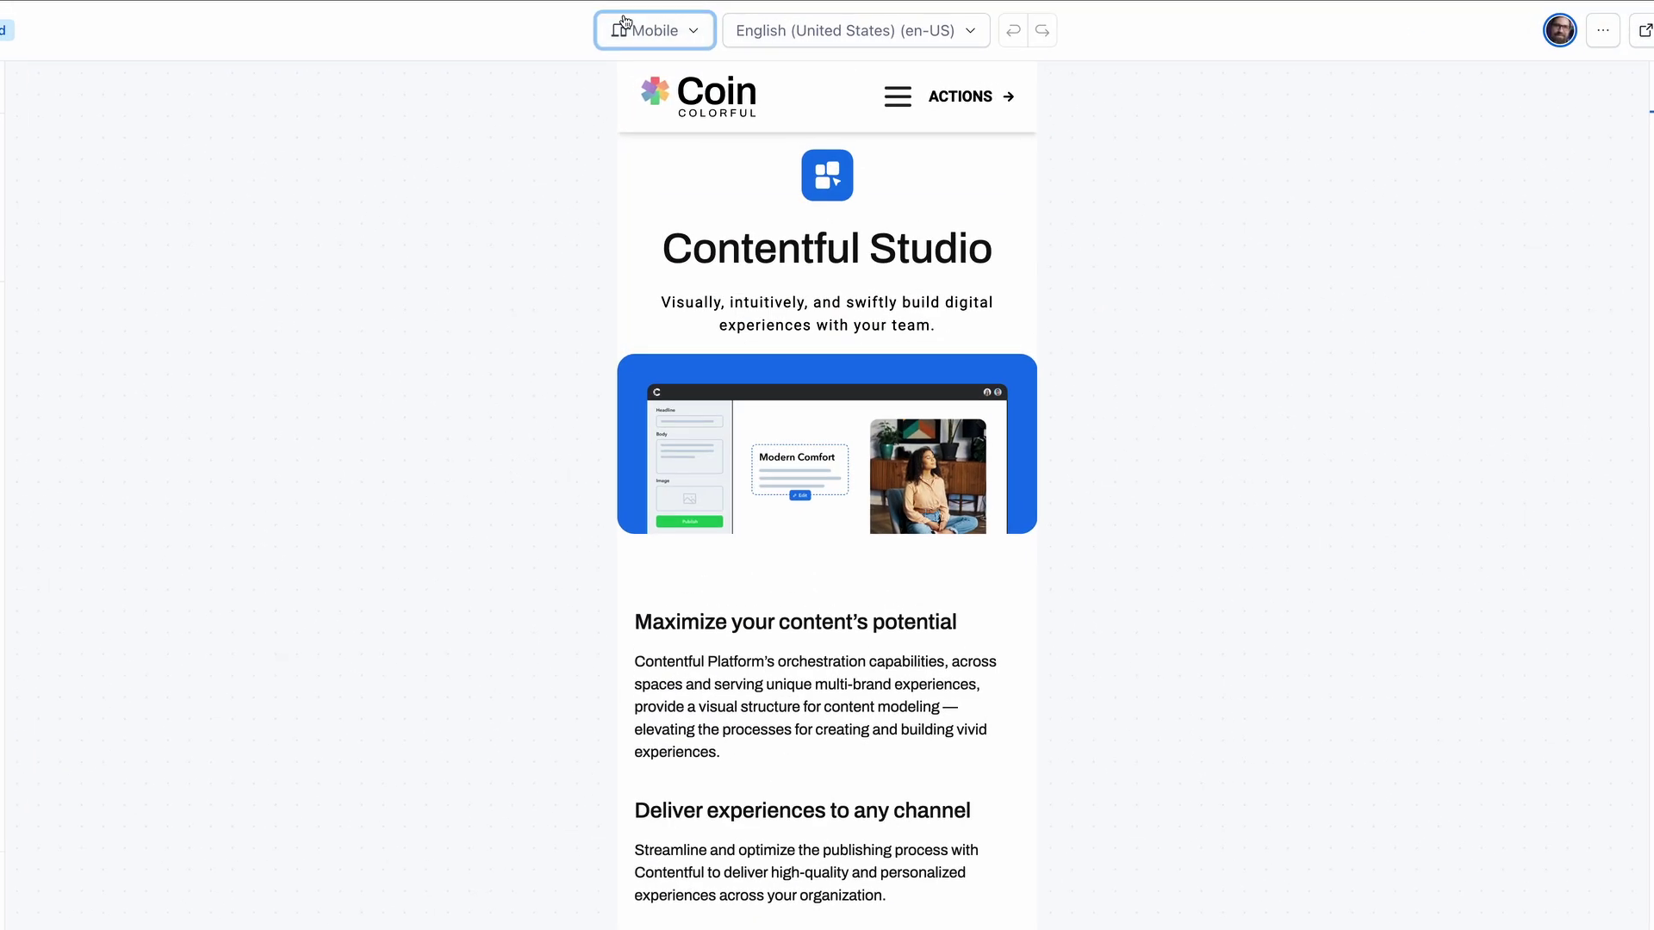
- Return to All Sizes and schedule publishing for 23 Aug 2024 at 7:00 PM
{"action": "left_click", "coordinate": [664, 77]}
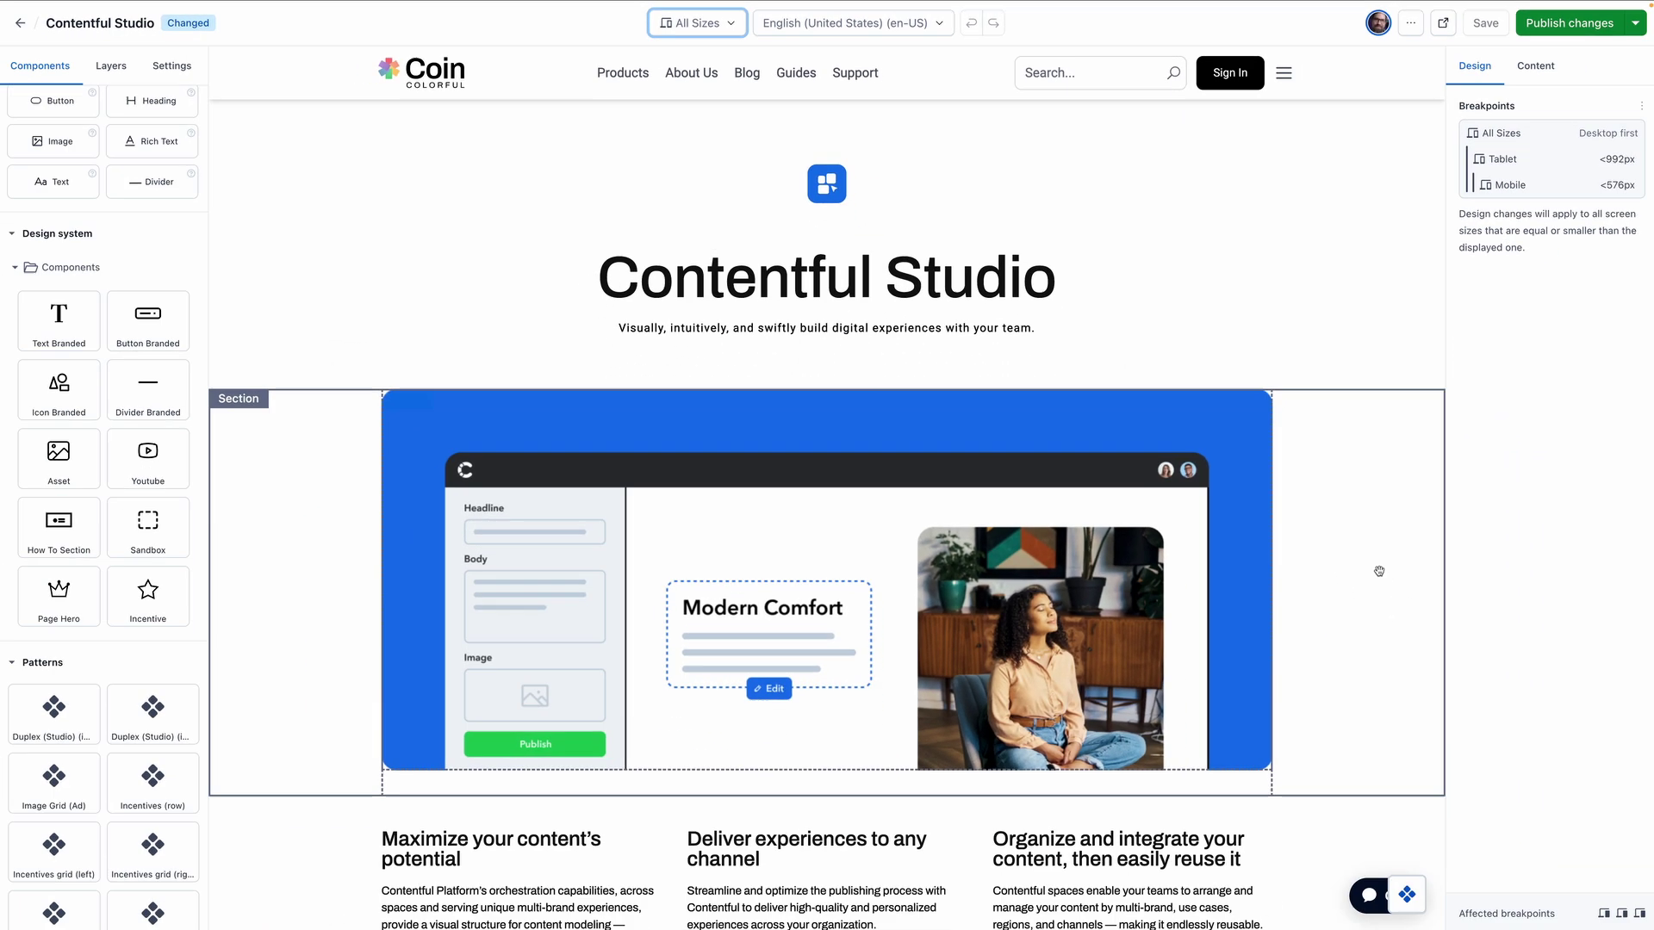
{"action": "scroll", "coordinate": [1377, 569], "scroll_direction": "down", "scroll_amount": 15}
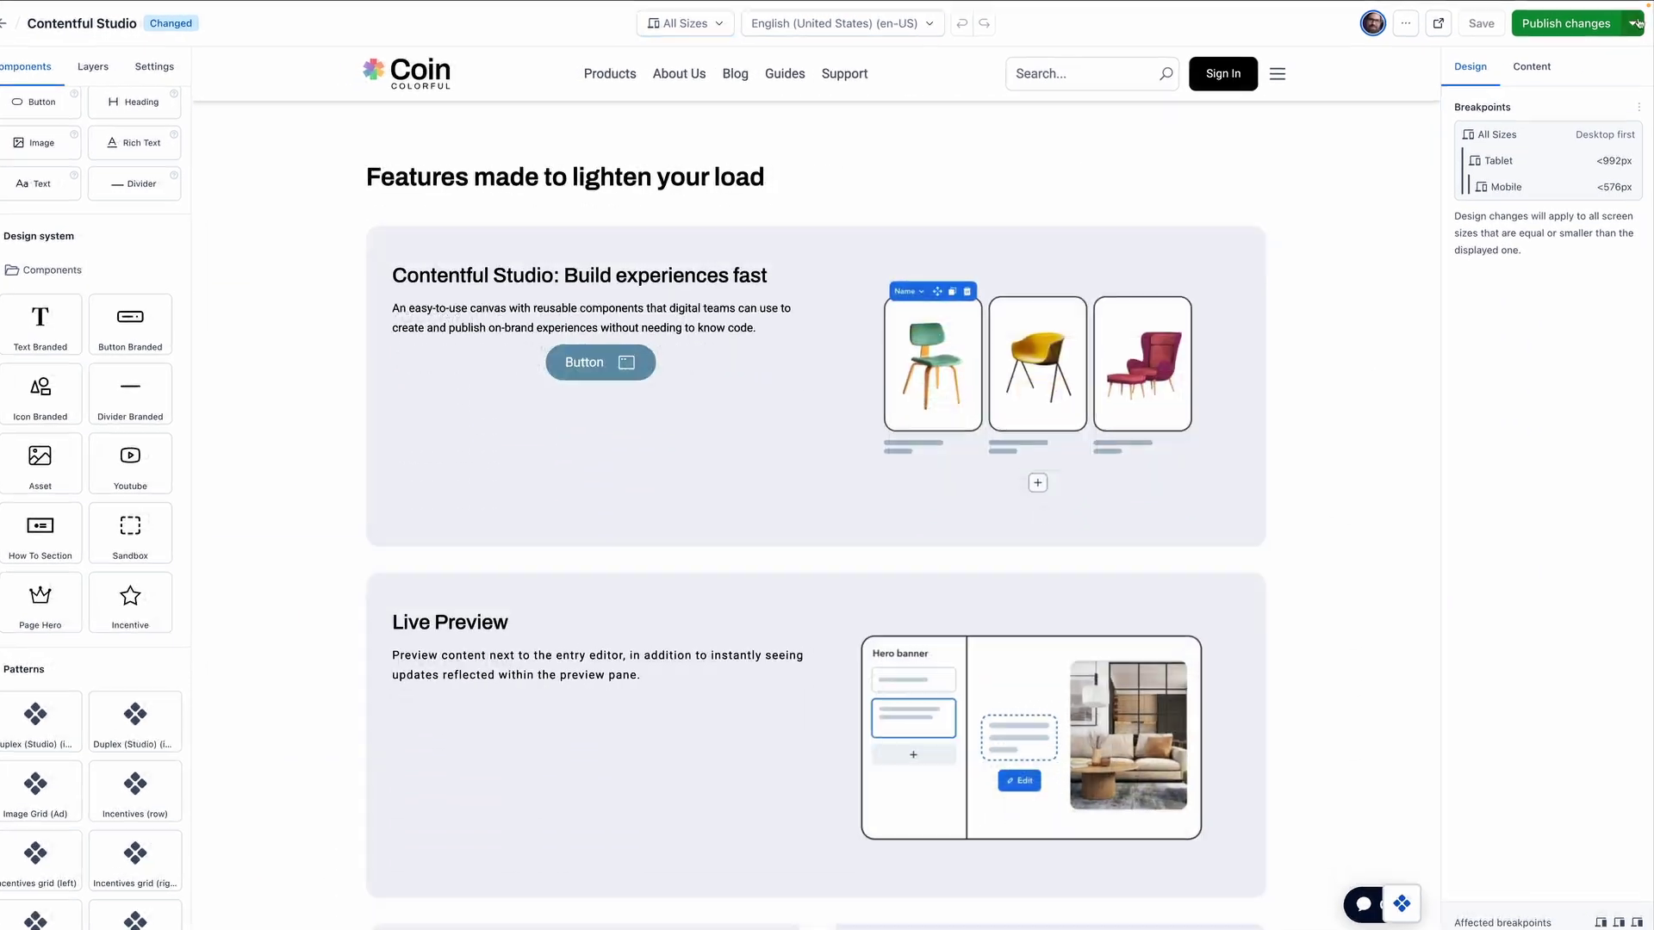
{"action": "left_click", "coordinate": [1635, 23]}
{"action": "left_click", "coordinate": [1520, 163]}
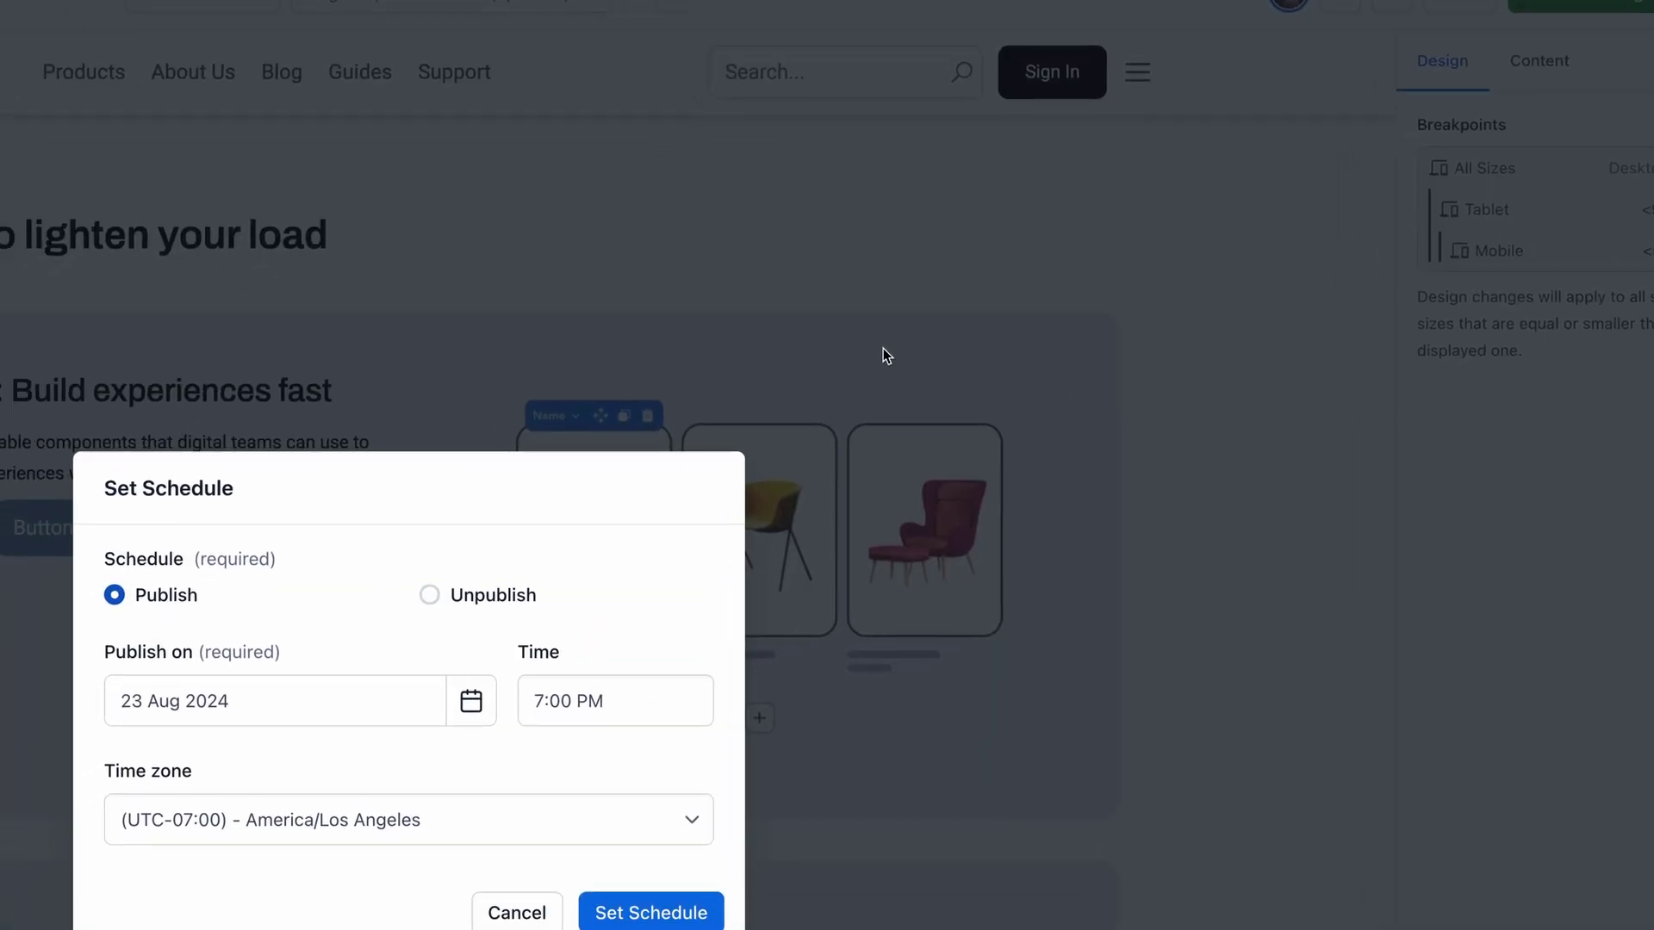
{"action": "left_click", "coordinate": [248, 708]}
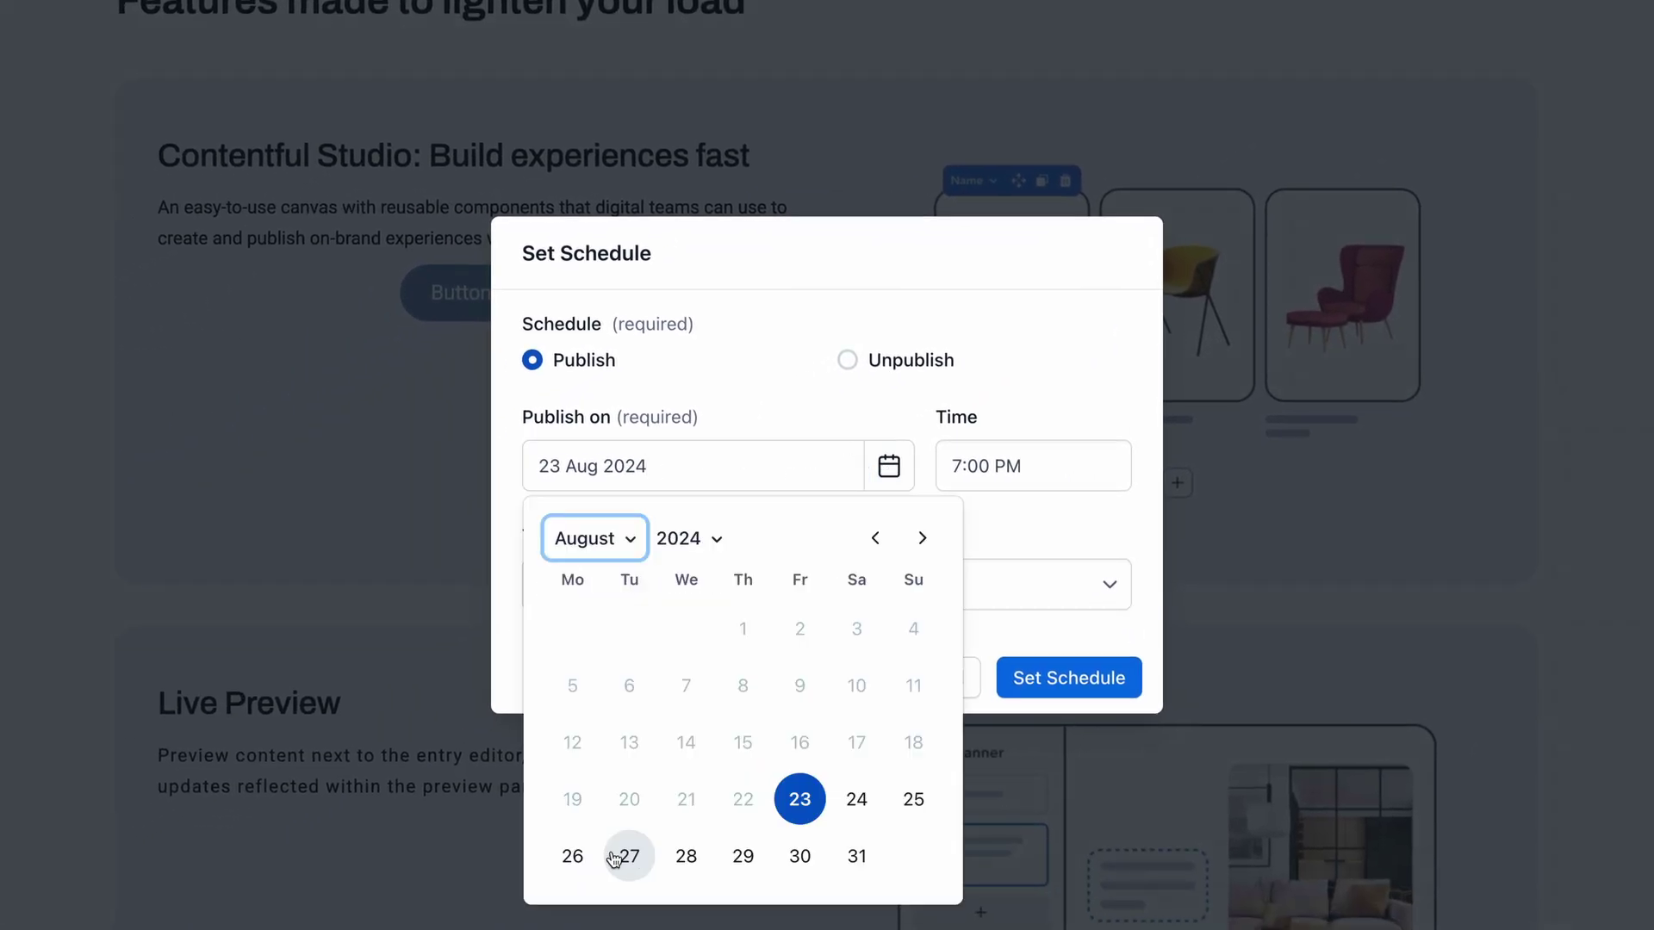